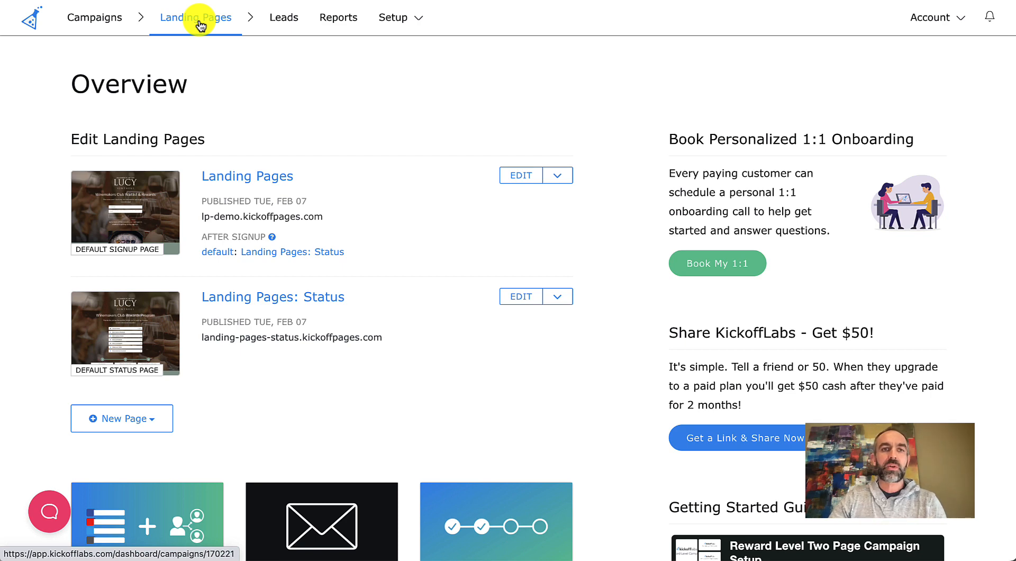
# Step: Look through the campaign's leads, reports and setup options, ending at the landing pages overview
pyautogui.click(284, 21)
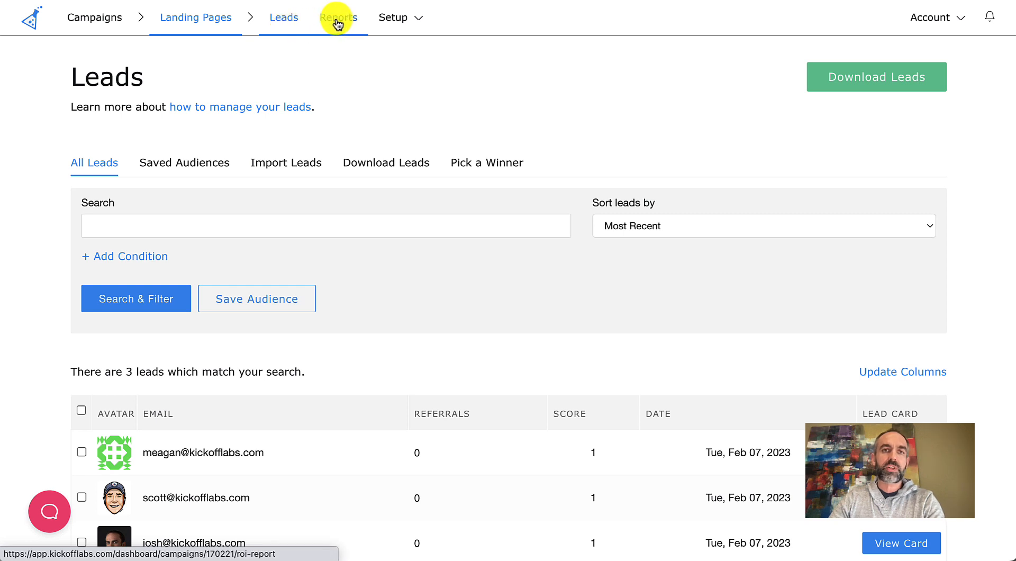
pyautogui.click(337, 24)
pyautogui.click(392, 25)
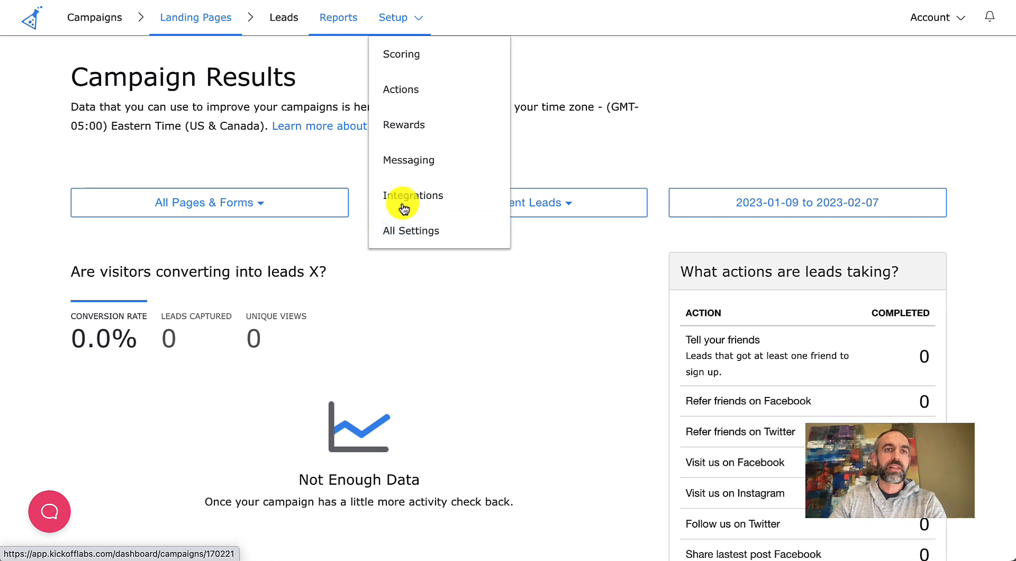
pyautogui.click(195, 21)
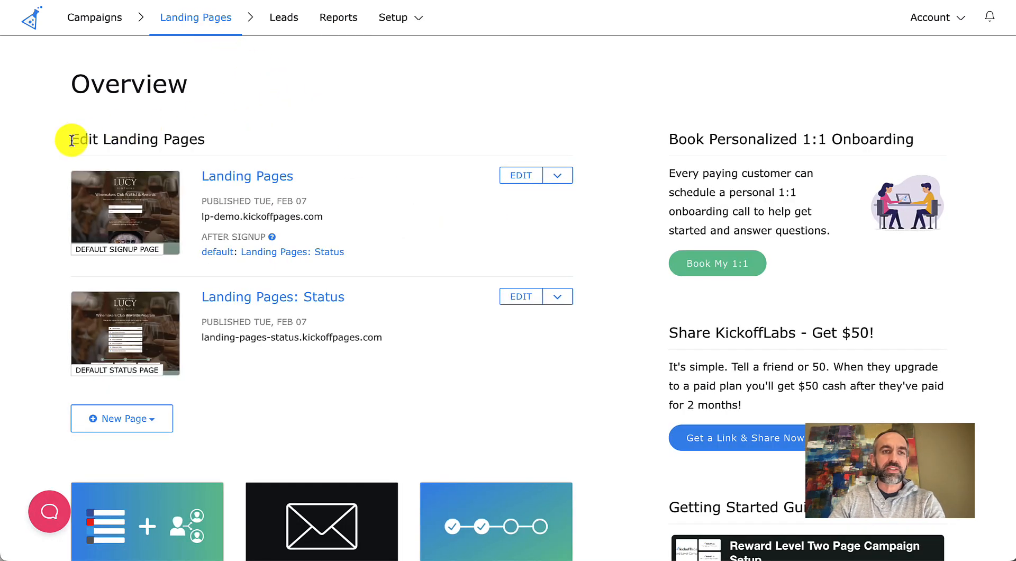
# Step: Open the published signup page at lp-demo.kickoffpages.com and look through its content
pyautogui.doubleClick(166, 139)
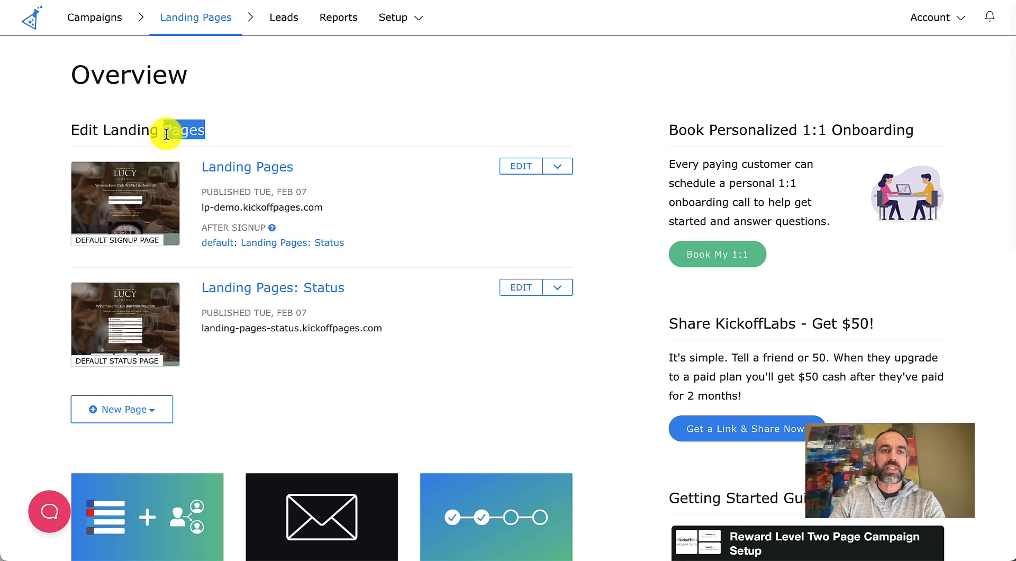
pyautogui.click(279, 215)
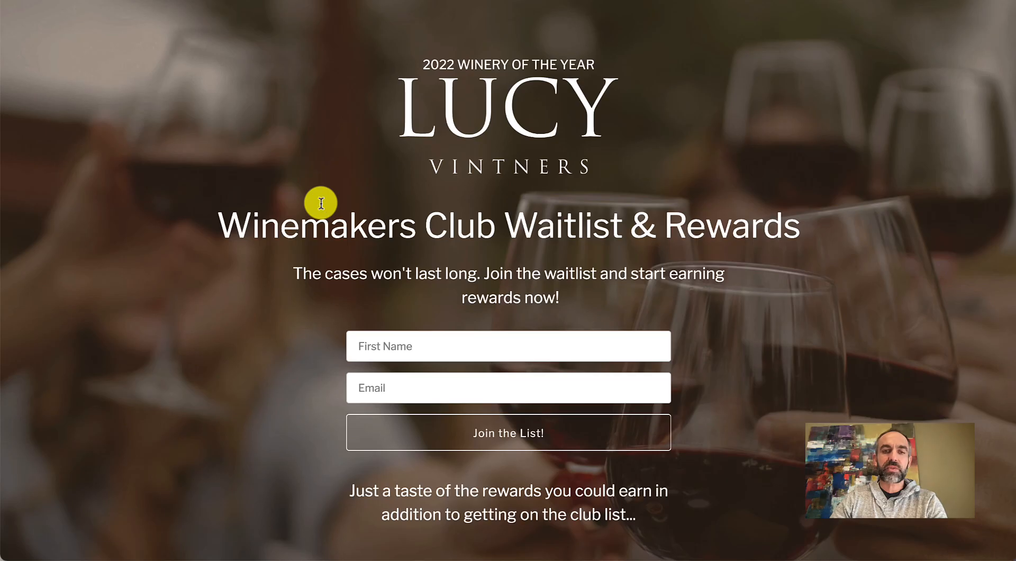
pyautogui.scroll(-2, 321, 203)
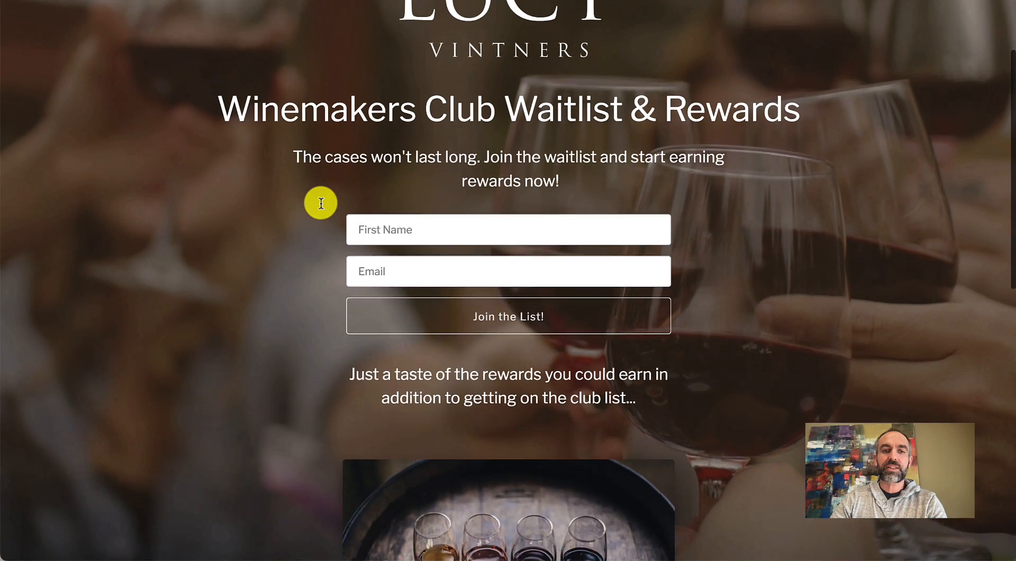
pyautogui.scroll(-10, 321, 202)
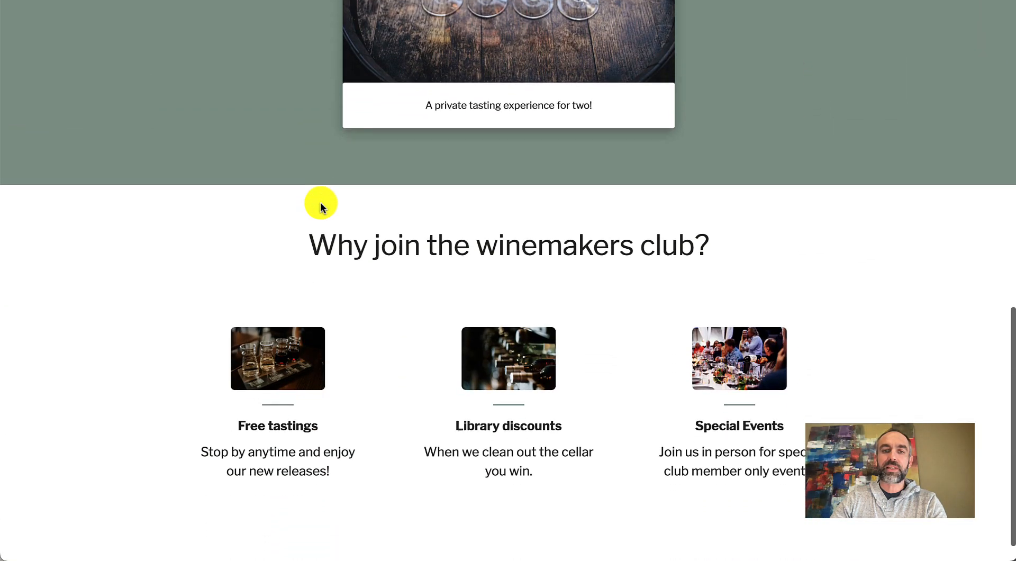
pyautogui.scroll(10, 320, 201)
# Step: Join the waitlist on the signup page by entering a first name and e-mail address
pyautogui.click(442, 247)
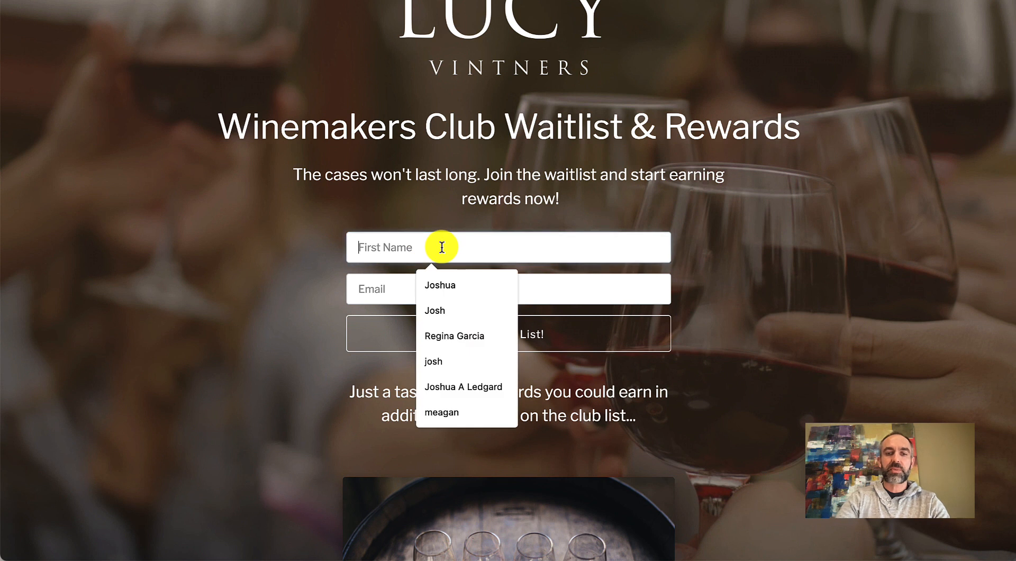
pyautogui.write('josh')
pyautogui.click(379, 288)
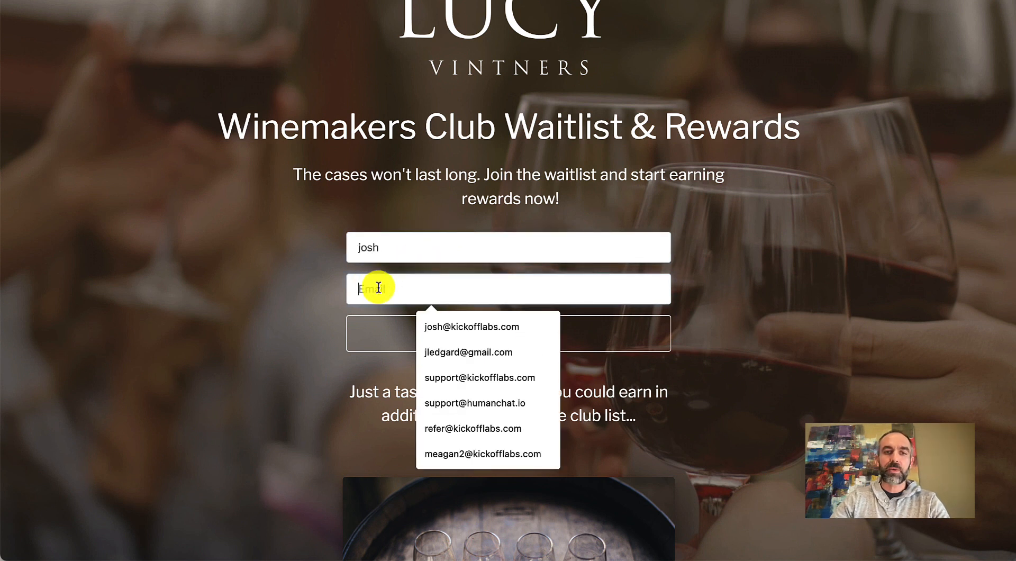
pyautogui.click(469, 327)
pyautogui.click(464, 338)
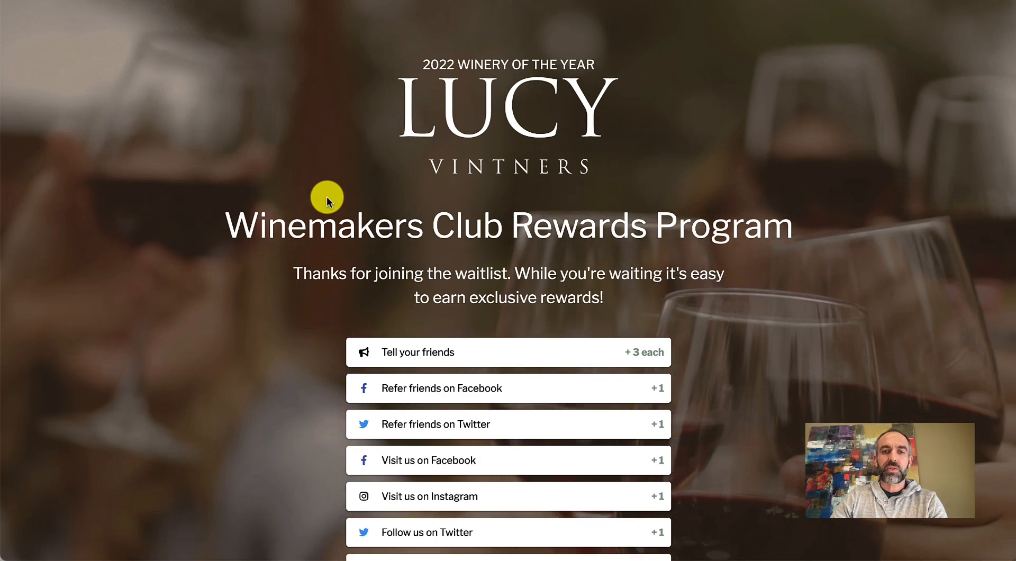
# Step: Examine the rewards status page, including its share actions and reward levels
pyautogui.scroll(-2, 487, 186)
pyautogui.scroll(-5, 487, 186)
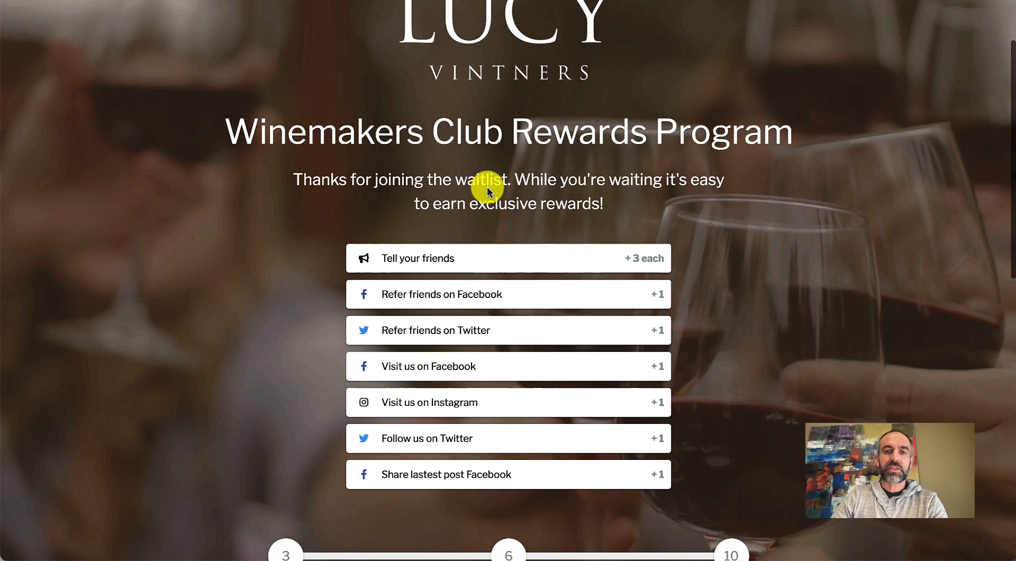
pyautogui.scroll(-10, 495, 274)
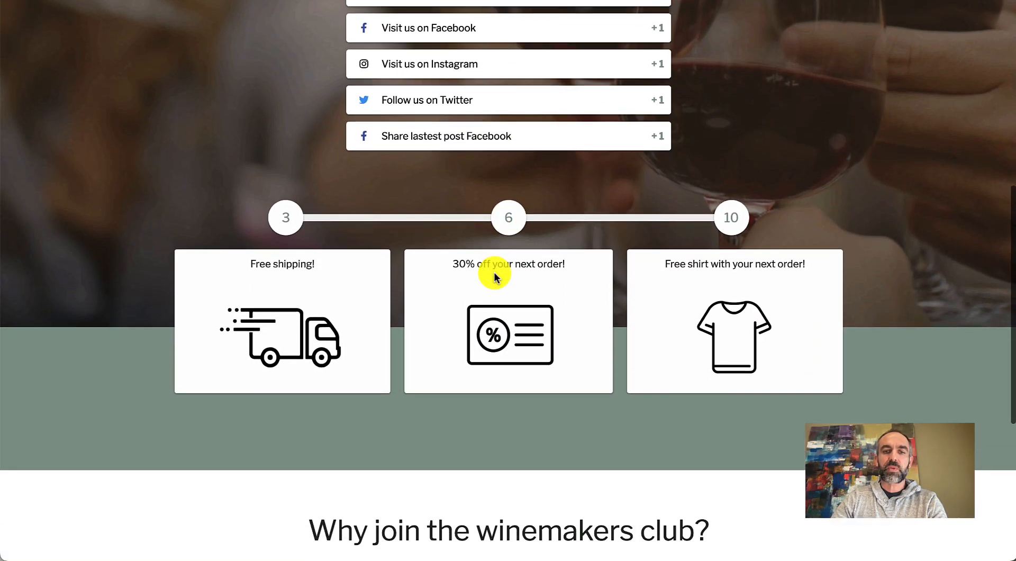
pyautogui.scroll(-2, 496, 274)
pyautogui.scroll(15, 492, 272)
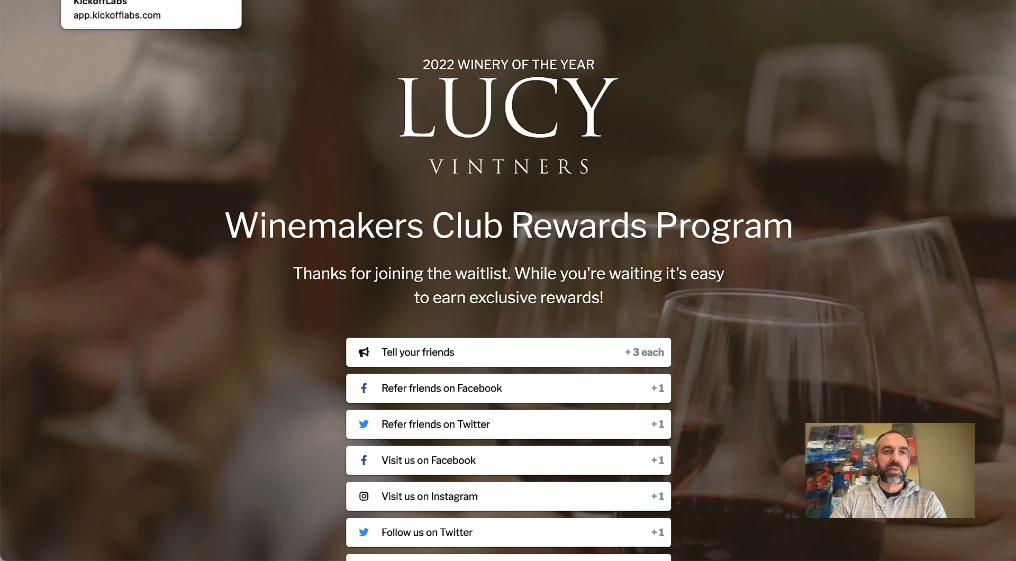
# Step: Return to the campaign overview and open the default signup page for editing
pyautogui.click(151, 1)
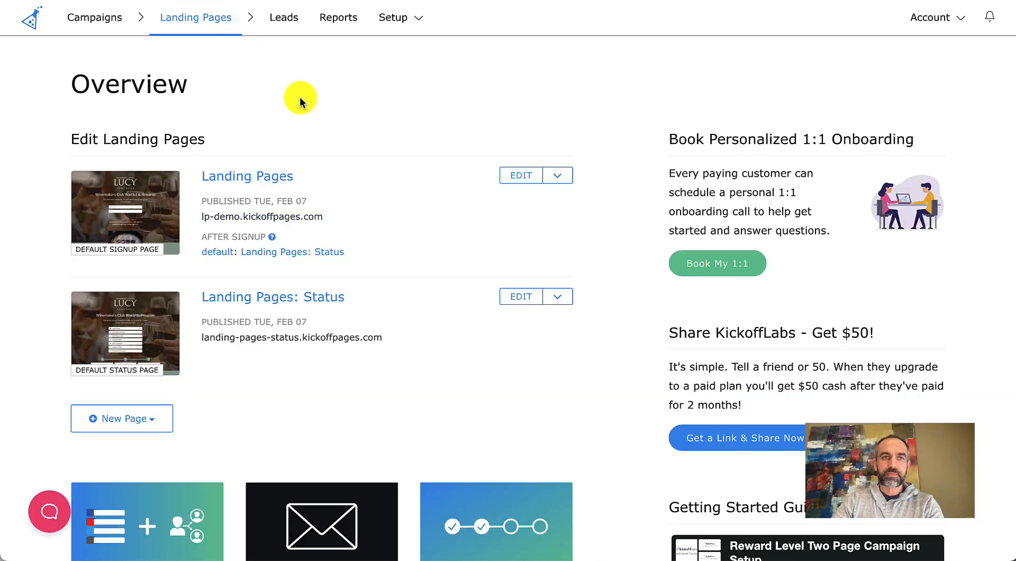
pyautogui.scroll(-1, 300, 98)
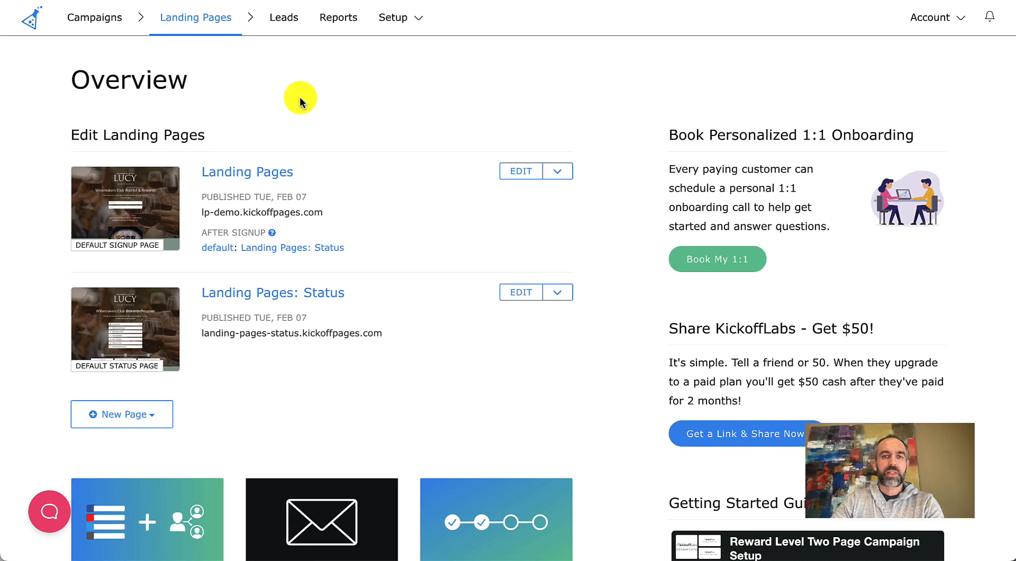
pyautogui.click(521, 171)
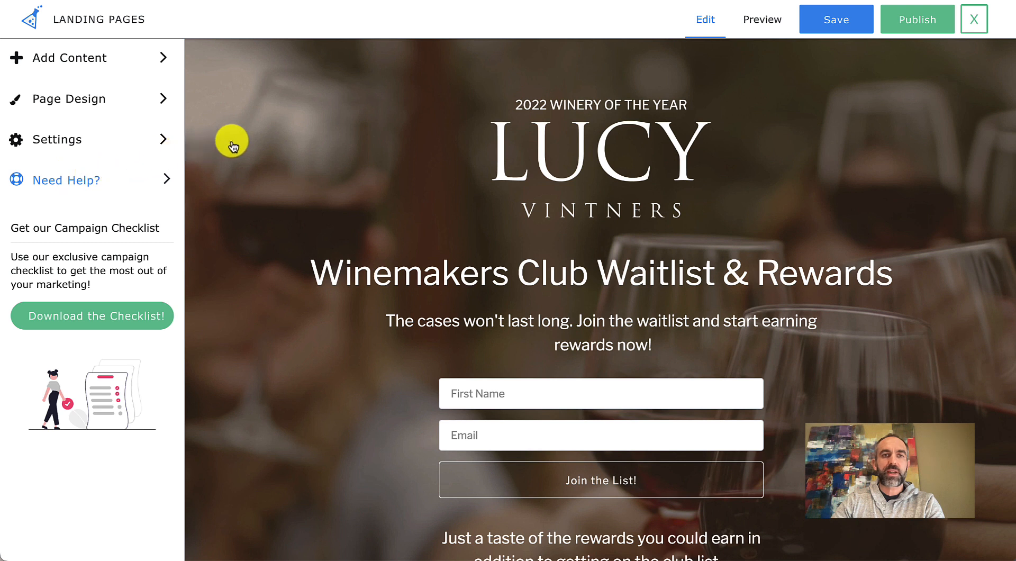
pyautogui.click(564, 159)
pyautogui.click(417, 221)
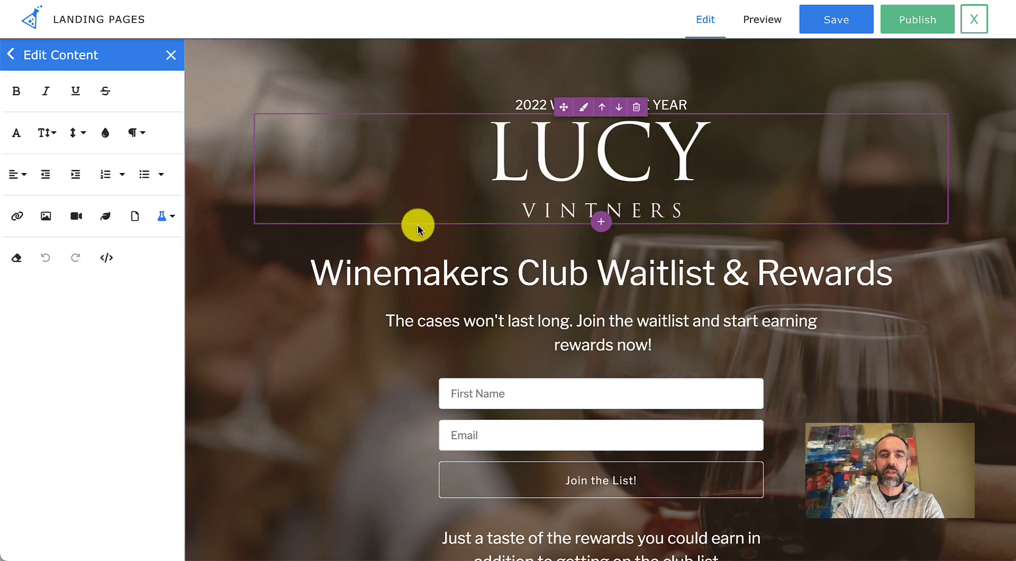
# Step: Replace "Winemakers" in the signup page headline with "My" so it reads "My Club Waitlist & Rewards"
pyautogui.click(424, 272)
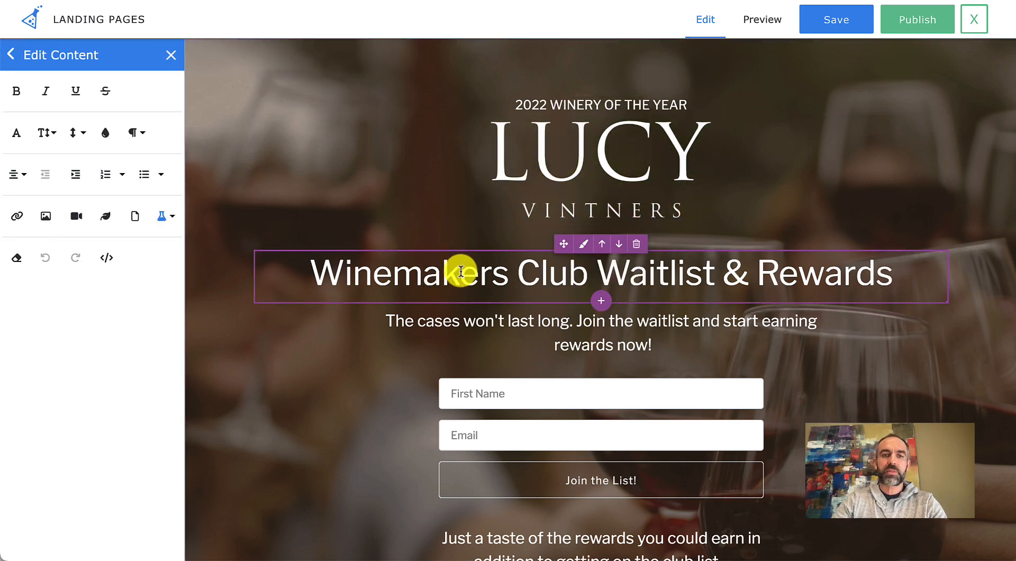
pyautogui.moveTo(501, 272); pyautogui.dragTo(352, 269)
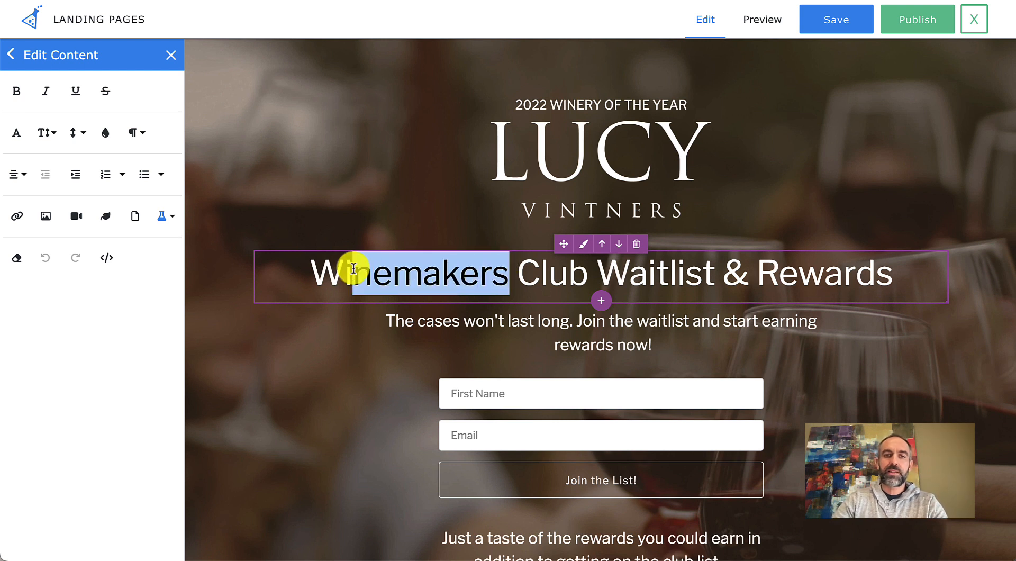
pyautogui.press('BackSpace')
pyautogui.press('BackSpace')
pyautogui.press('BackSpace')
pyautogui.write('My')
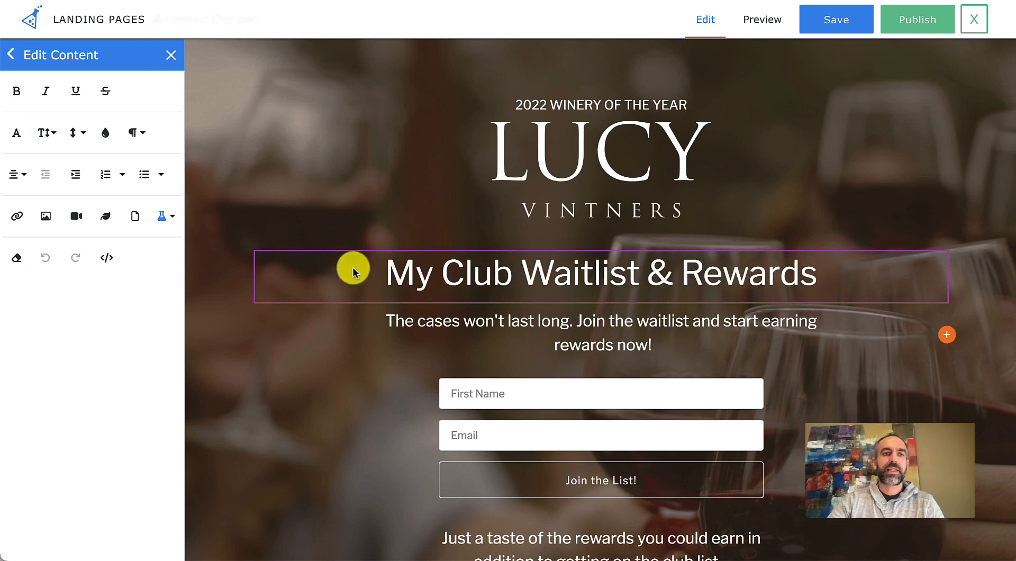
pyautogui.click(85, 54)
# Step: View the section templates available for the area above "Why join the winemakers club?" without adding one
pyautogui.scroll(-13, 506, 298)
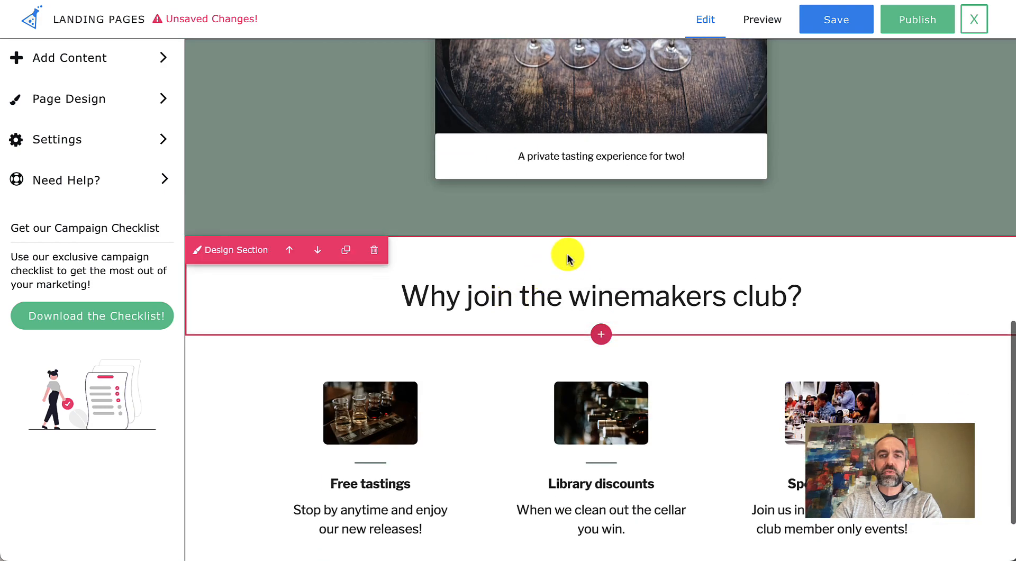
pyautogui.click(598, 234)
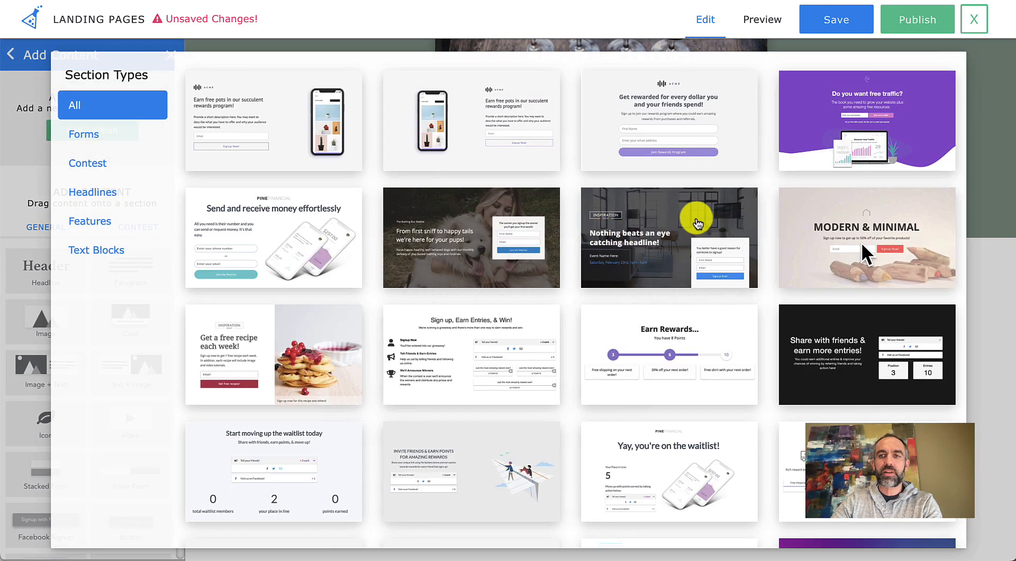
pyautogui.click(1002, 177)
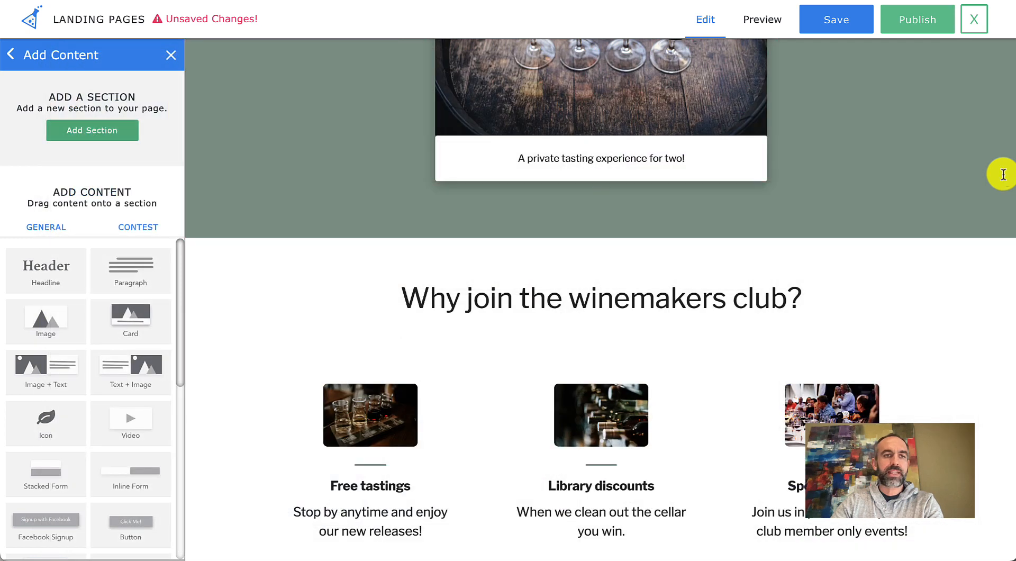
# Step: Add a headline block above "Why join the winemakers club?" and delete that block again
pyautogui.moveTo(47, 272); pyautogui.dragTo(598, 311)
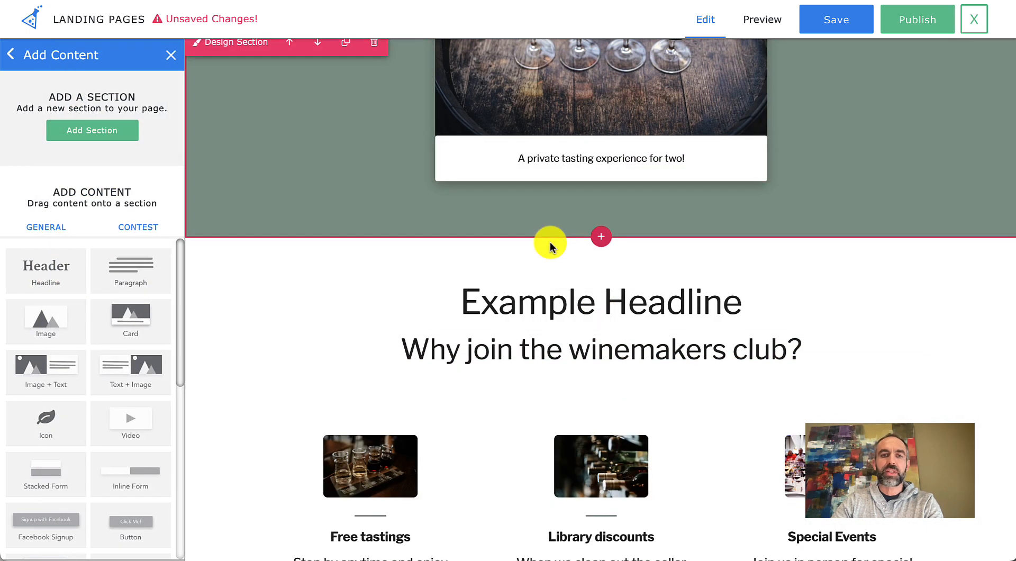
pyautogui.click(637, 273)
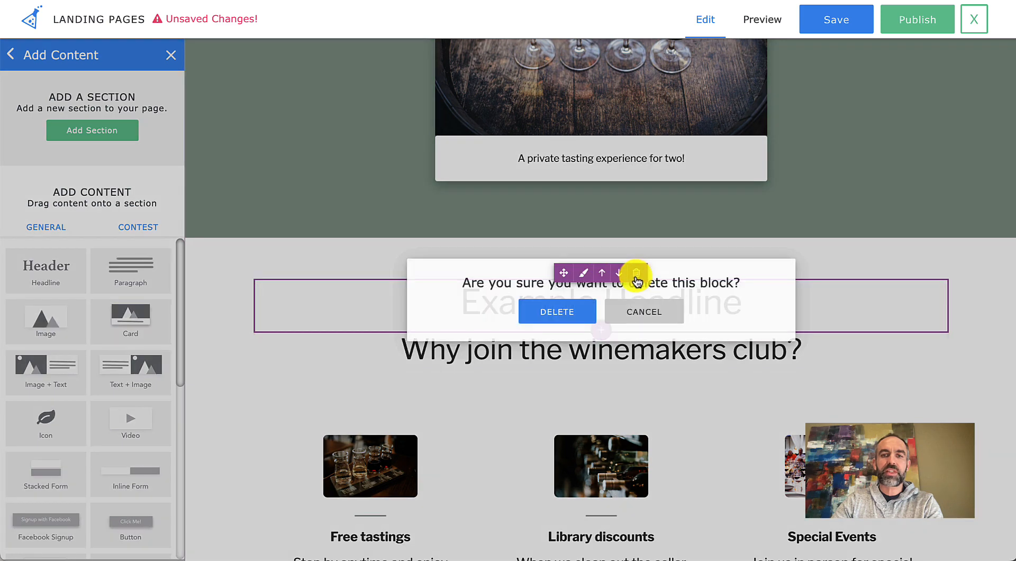
pyautogui.click(570, 313)
# Step: Open the signup form's confirmation settings and set the confirmation type to Show Message on Page
pyautogui.scroll(10, 574, 316)
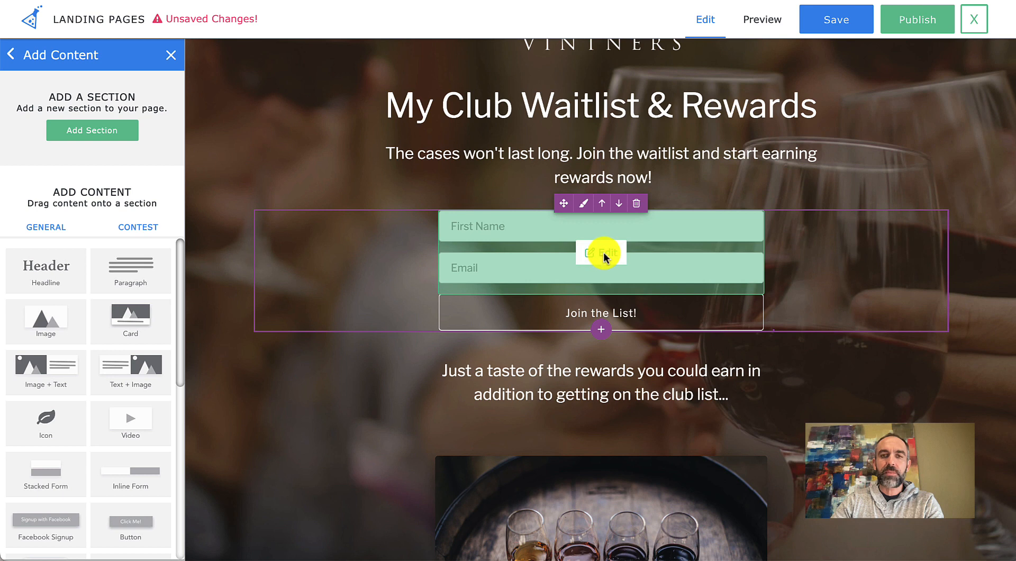
pyautogui.click(602, 259)
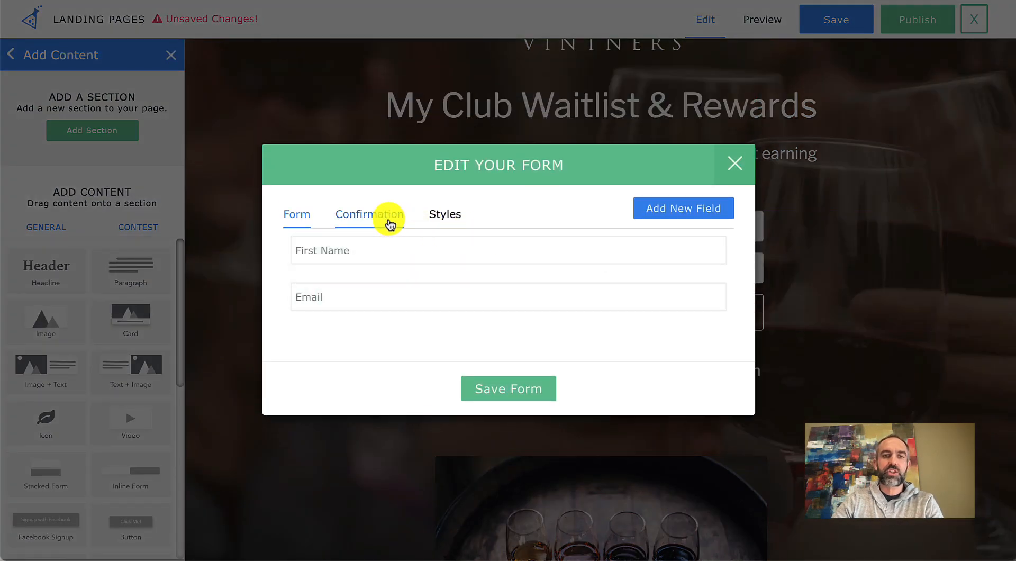
pyautogui.click(365, 218)
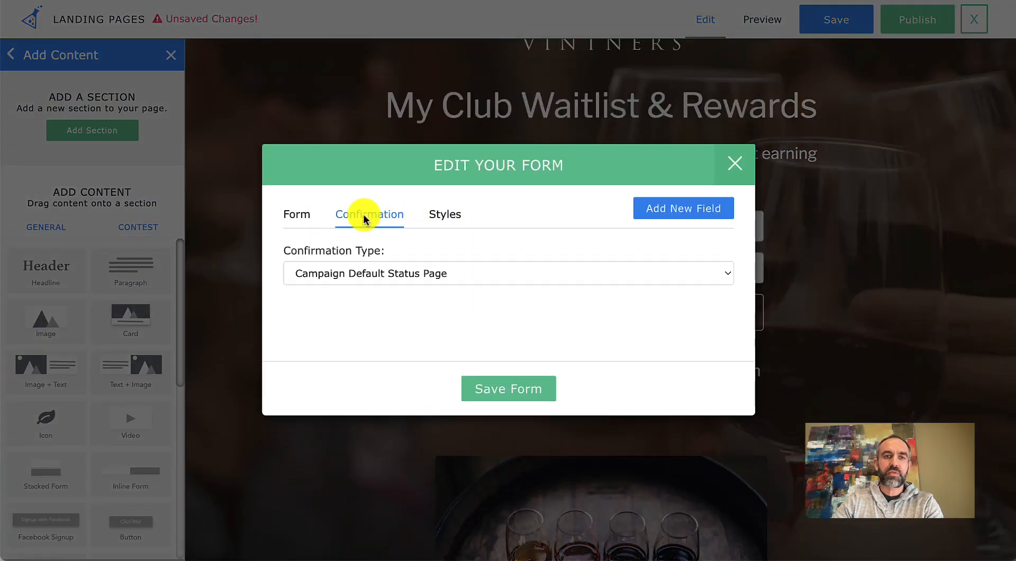
pyautogui.click(462, 272)
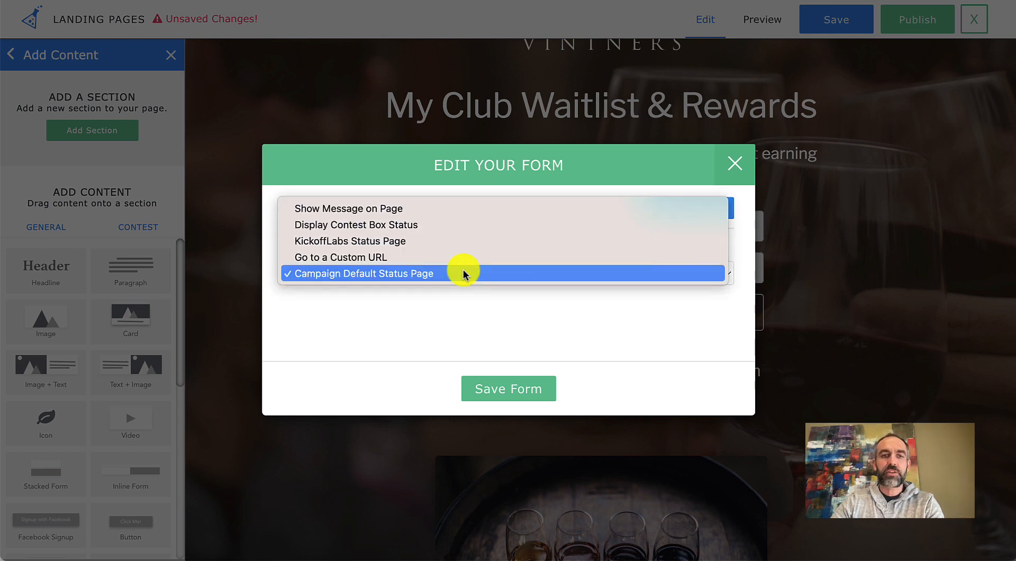
pyautogui.click(402, 214)
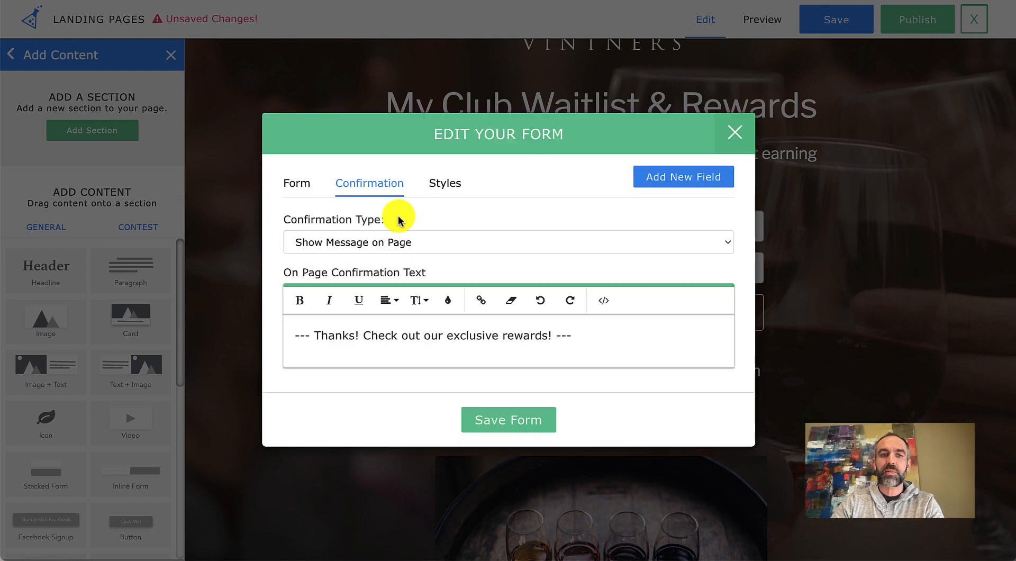
# Step: Set the form's confirmation type to Campaign Default Status Page and save the form
pyautogui.click(382, 243)
pyautogui.press('Down')
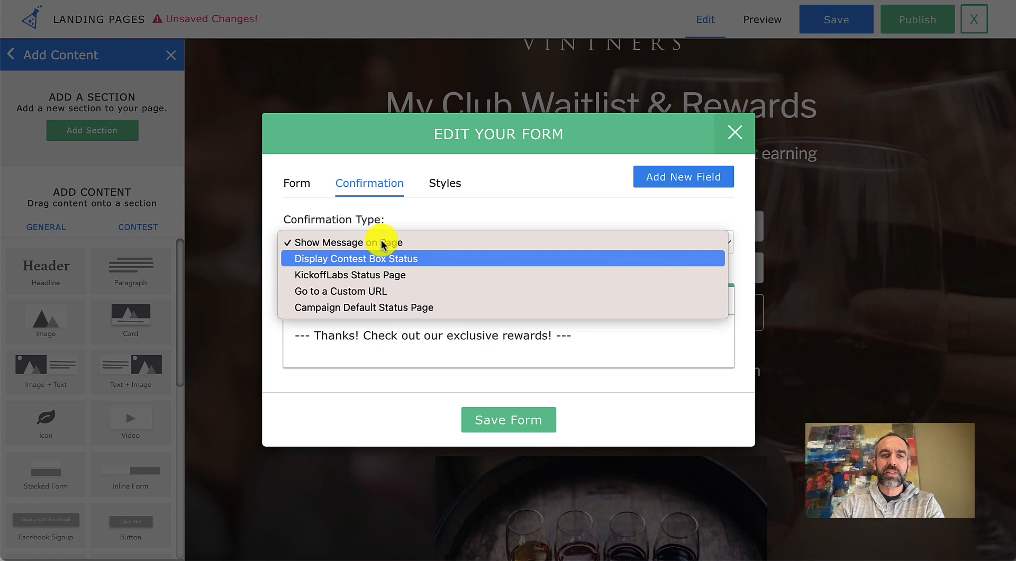
pyautogui.click(395, 307)
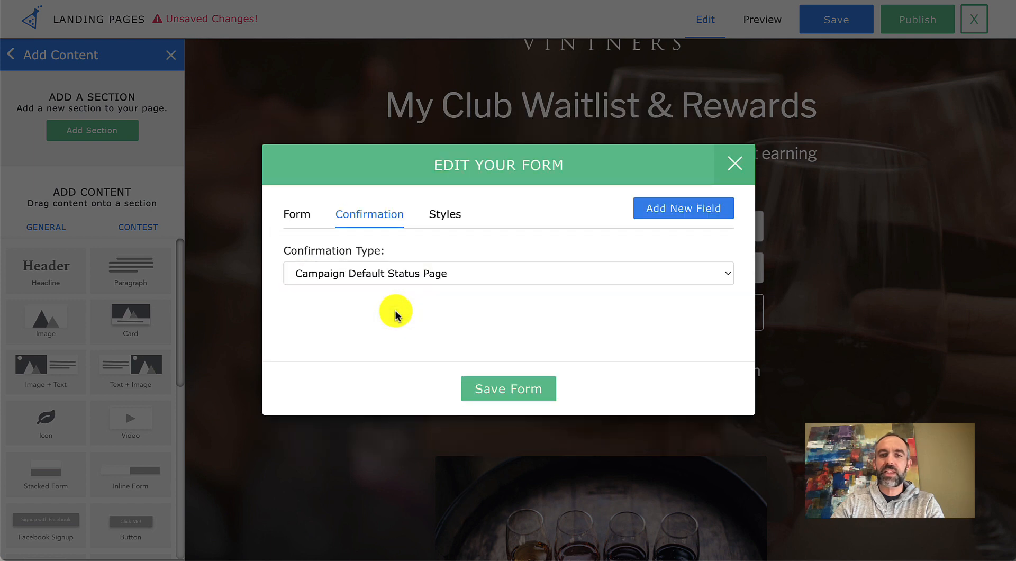
pyautogui.click(507, 388)
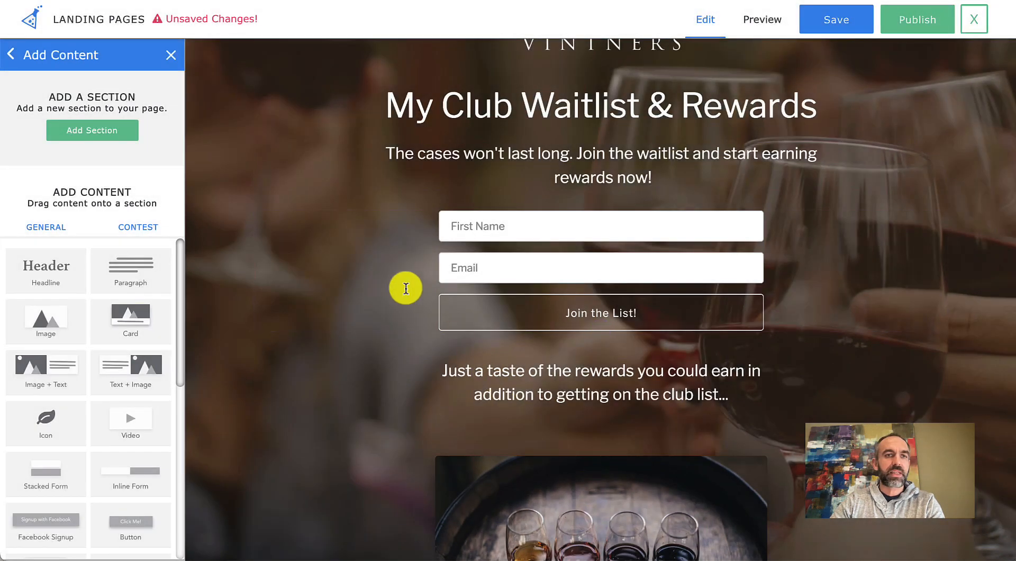
# Step: Review the page design settings for fonts and background, and return to the main editor options
pyautogui.click(171, 52)
pyautogui.click(76, 100)
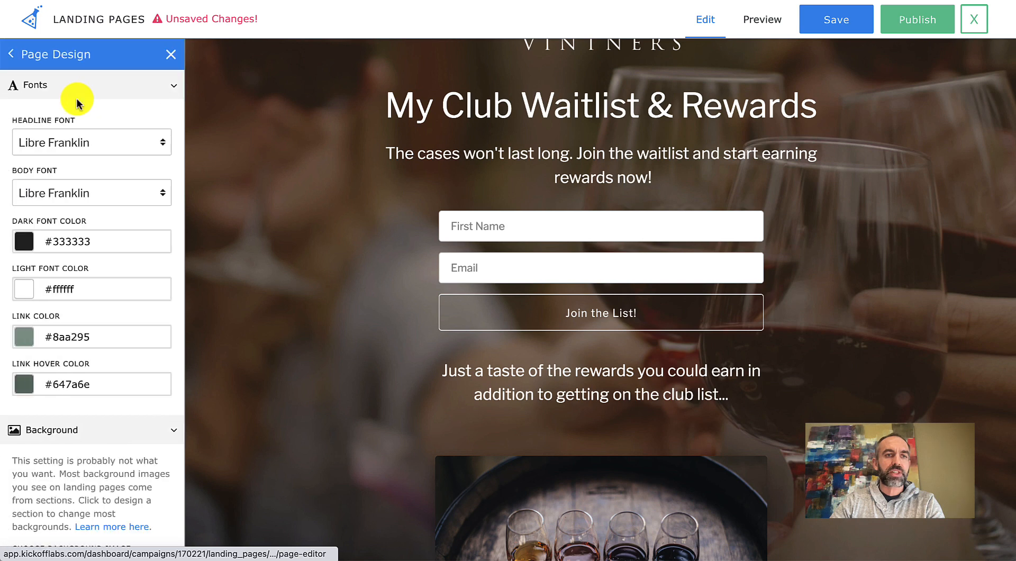
pyautogui.click(51, 53)
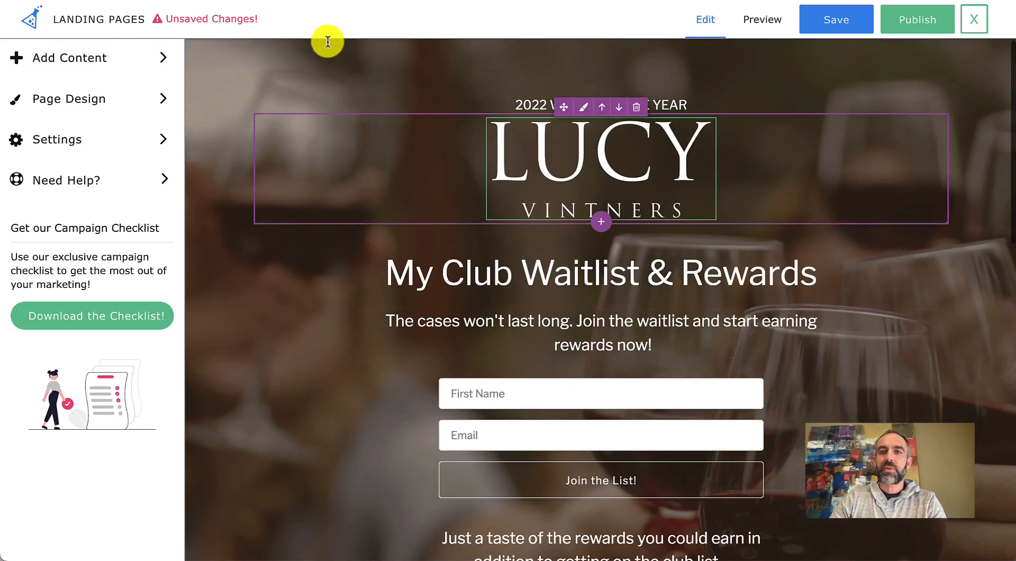
# Step: Publish the landing page changes, then open the page's URL settings and try its own-domain and KickoffLabs domain options
pyautogui.click(906, 19)
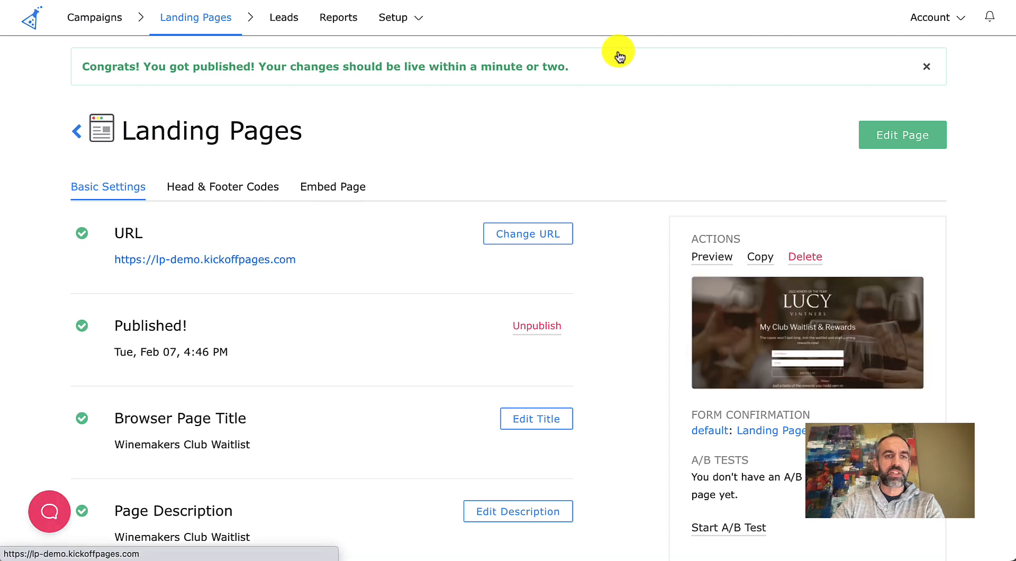
pyautogui.click(510, 236)
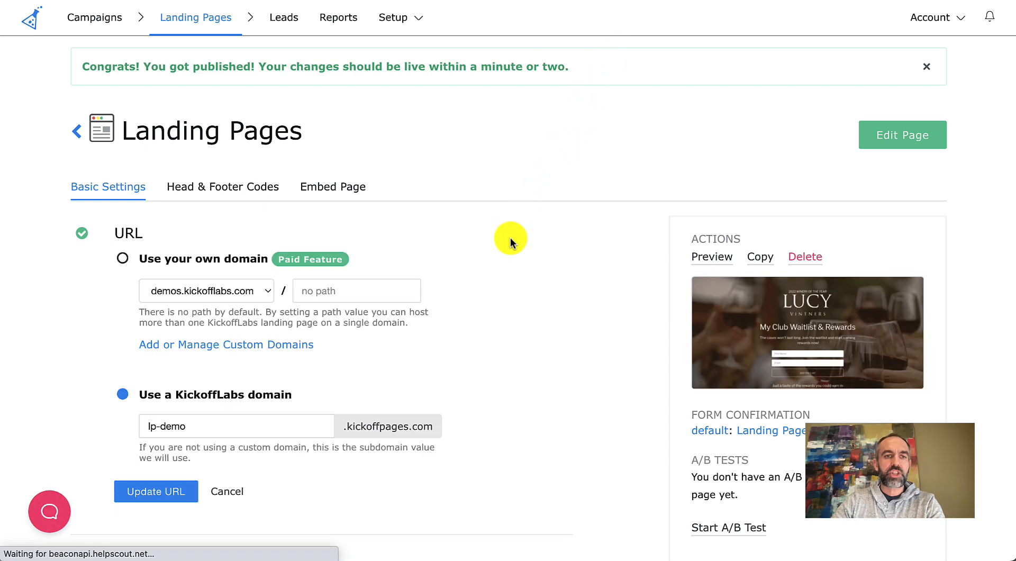
pyautogui.click(231, 428)
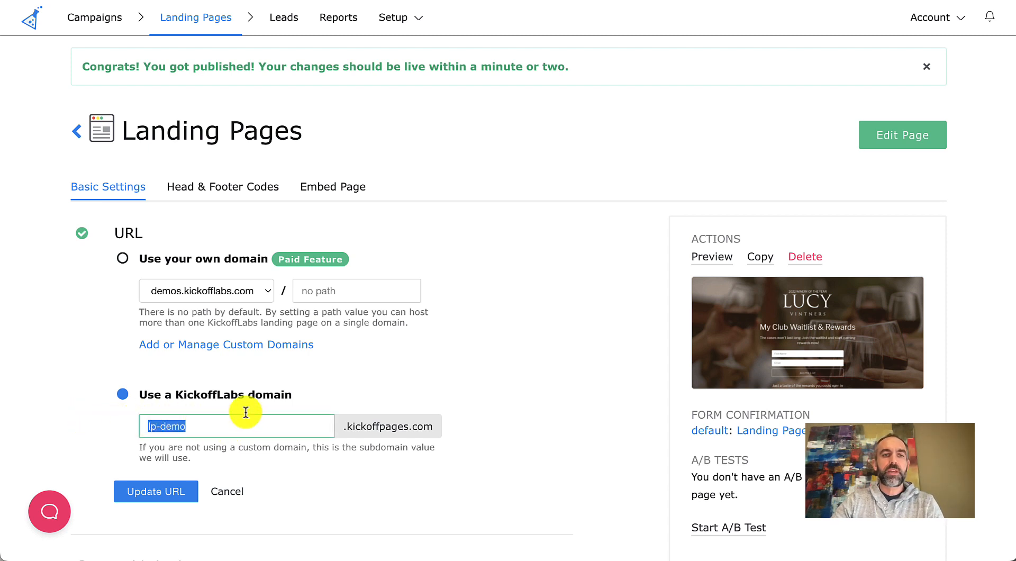
pyautogui.click(191, 262)
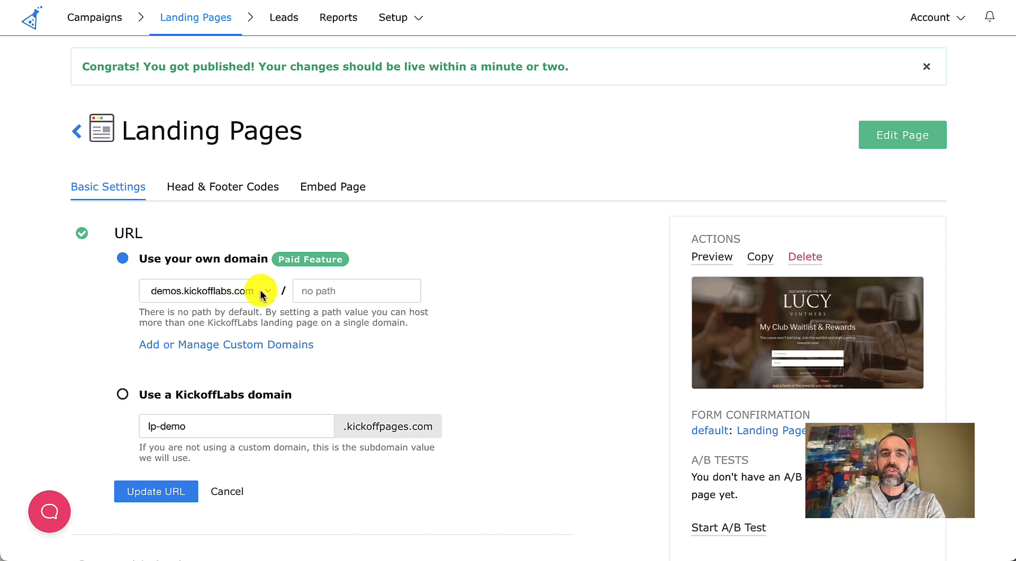
pyautogui.click(942, 27)
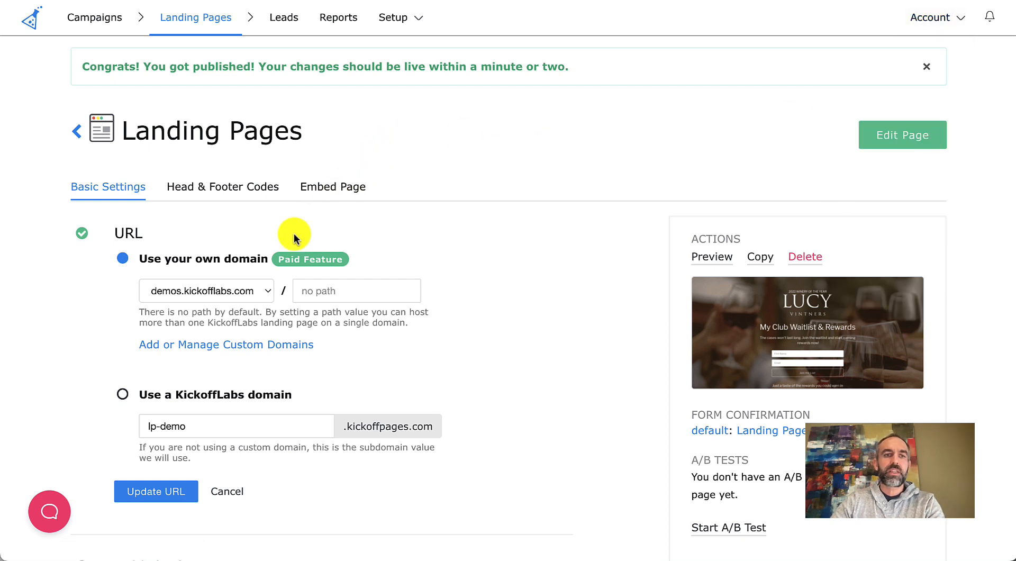
pyautogui.click(132, 392)
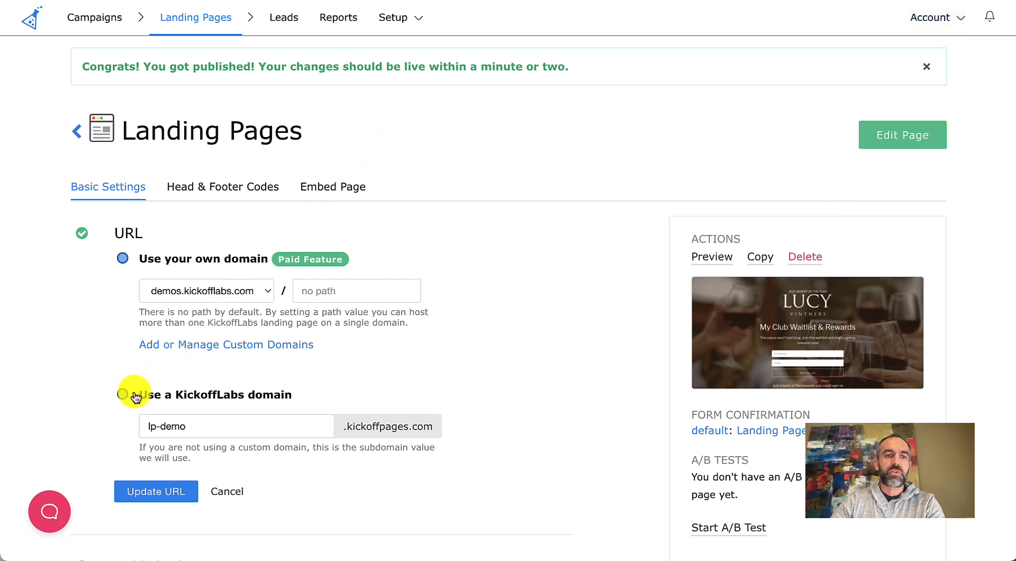
# Step: Examine the landing page's embedding instructions and select the kol.js script and the page embed code in turn
pyautogui.click(318, 197)
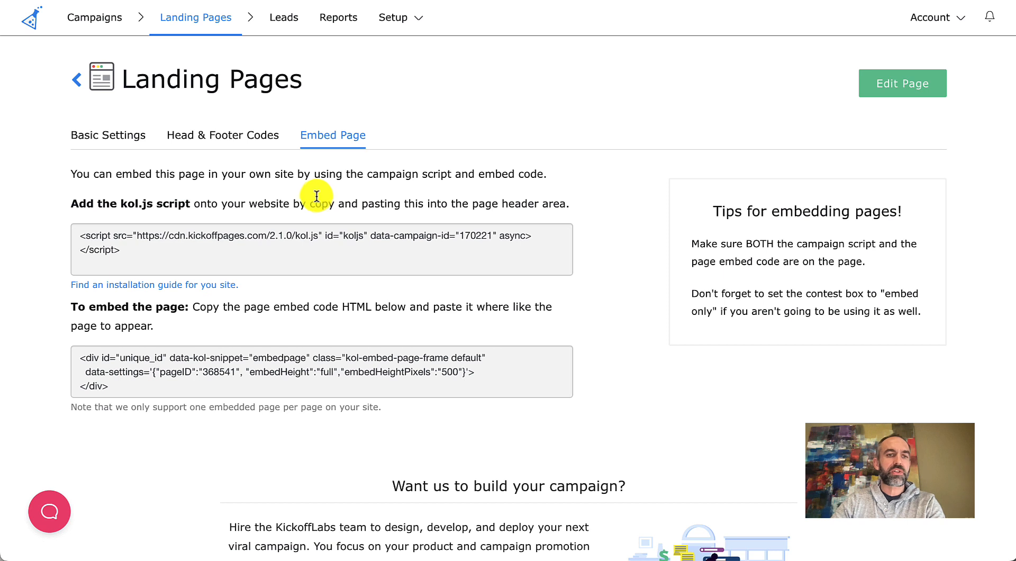
pyautogui.click(136, 249)
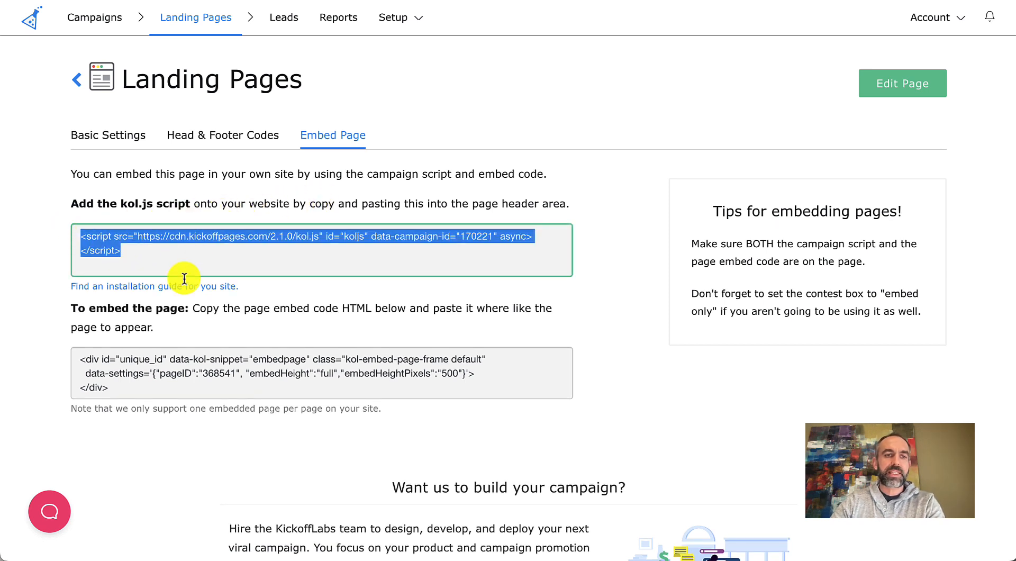
pyautogui.click(120, 379)
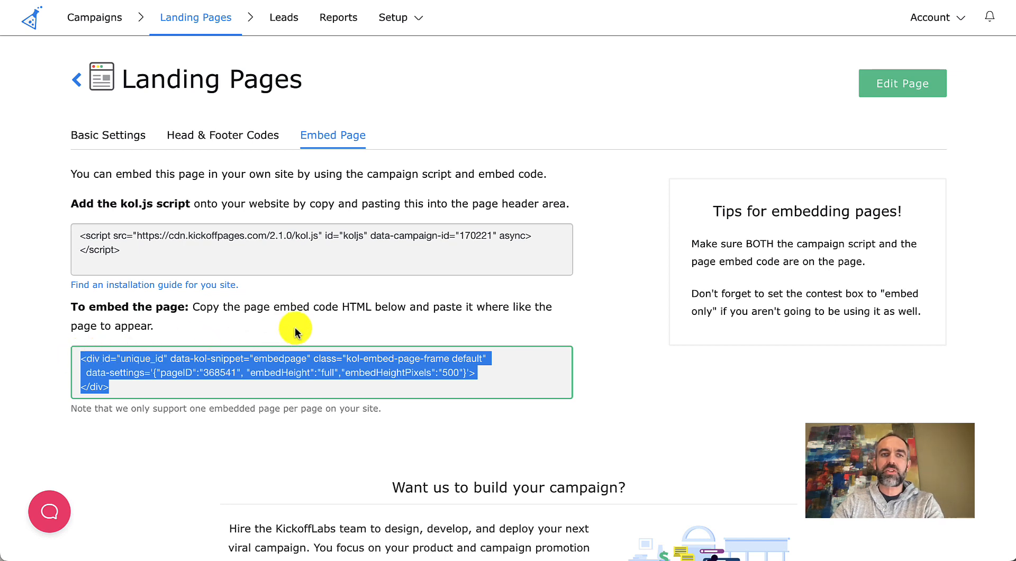
pyautogui.click(235, 183)
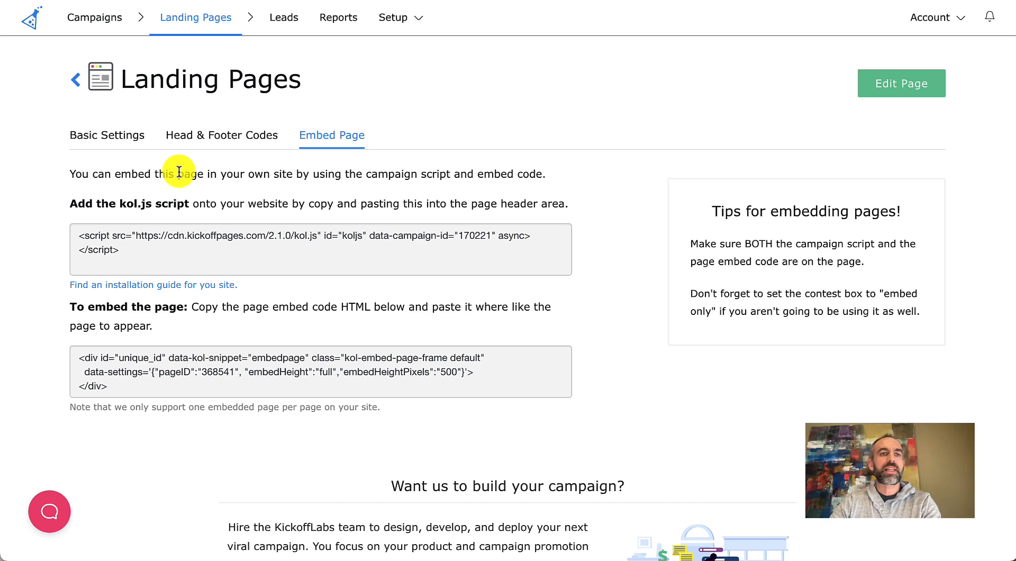
pyautogui.scroll(-1, 179, 171)
pyautogui.scroll(1, 179, 172)
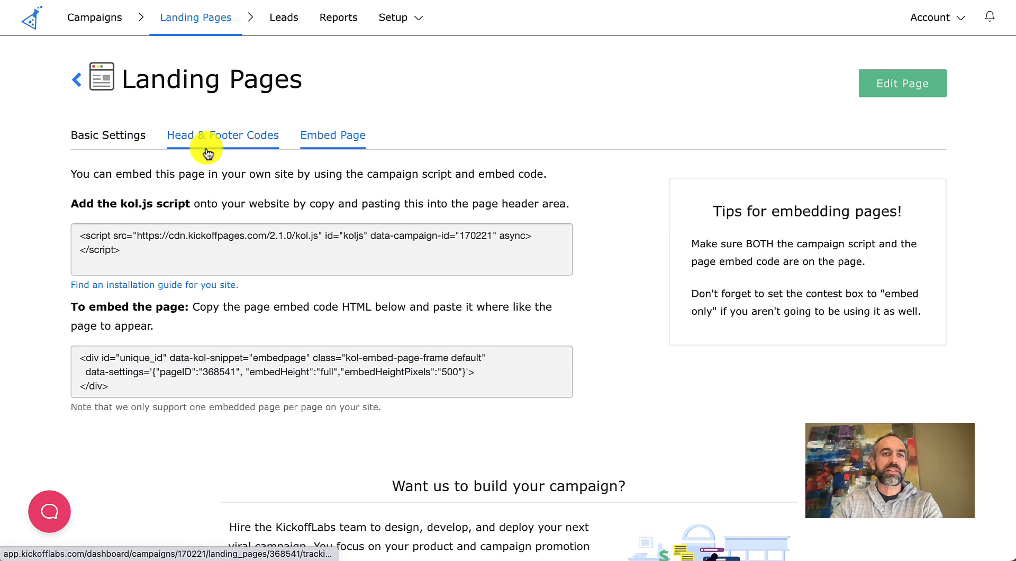
# Step: Review the landing page's basic settings from the URL and browser page title down to the internal page name
pyautogui.click(111, 136)
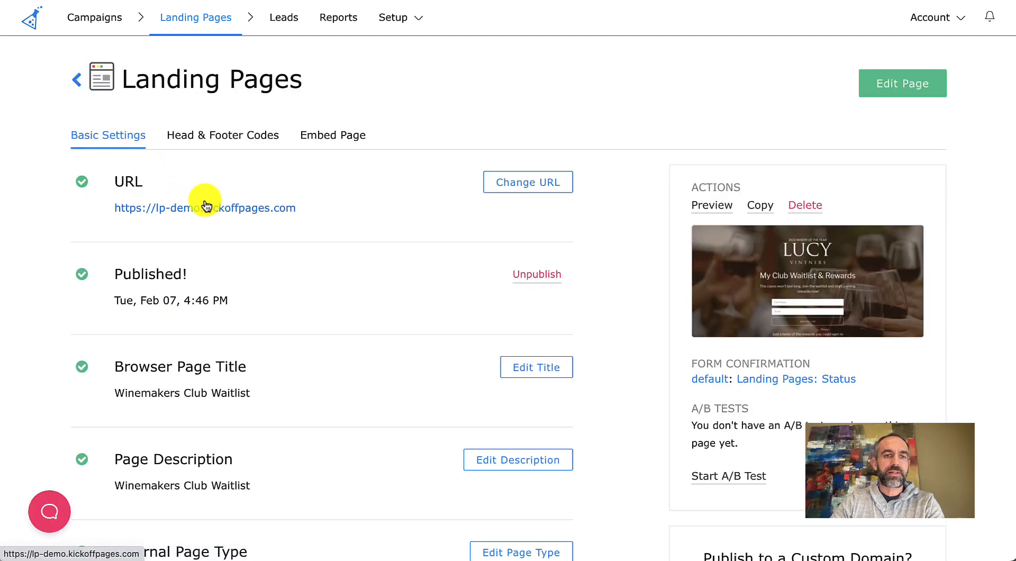
pyautogui.moveTo(151, 367); pyautogui.dragTo(229, 383)
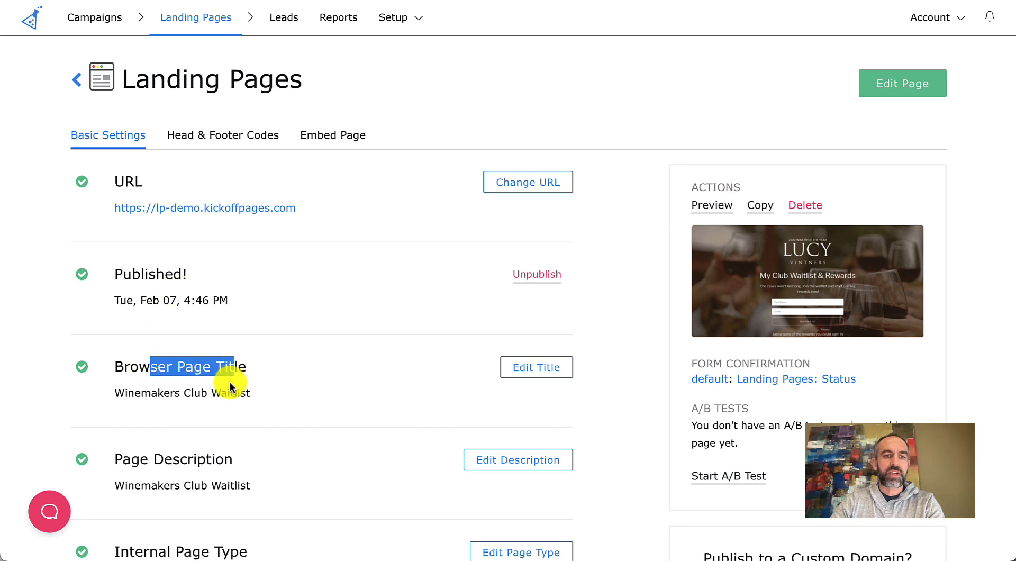
pyautogui.scroll(-1, 217, 421)
pyautogui.scroll(-2, 217, 421)
pyautogui.scroll(-2, 218, 421)
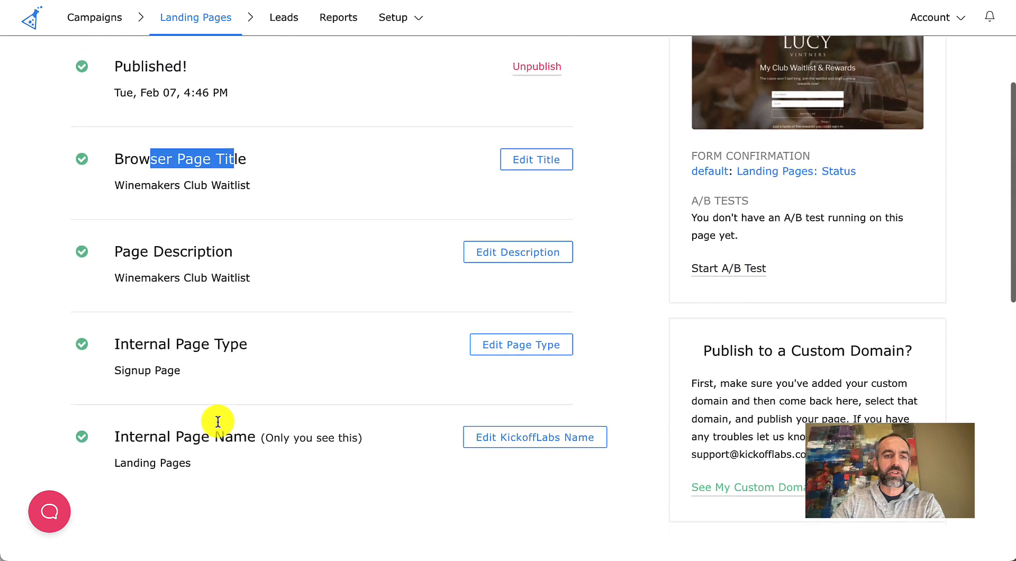
pyautogui.scroll(1, 217, 424)
pyautogui.scroll(3, 217, 423)
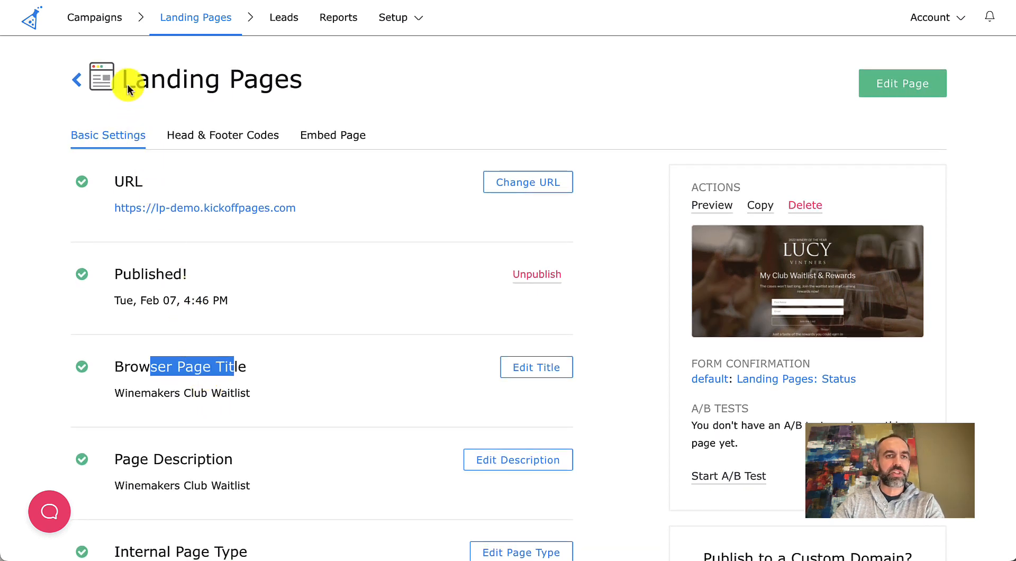
# Step: Open the contest scoring actions from the campaign overview and move Facebook - Visit Page directly below Refer Friends Online
pyautogui.click(75, 85)
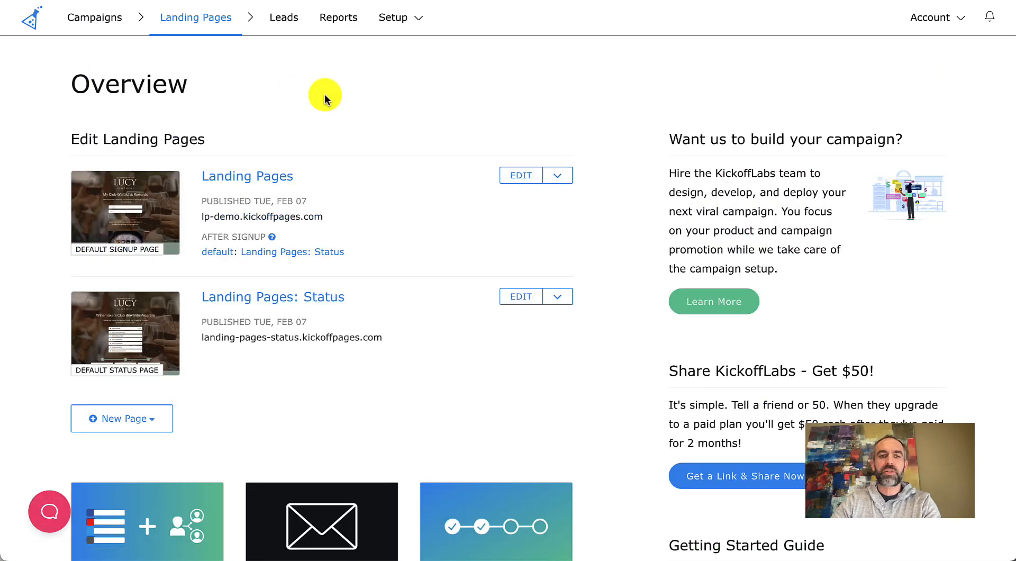
pyautogui.scroll(-5, 325, 97)
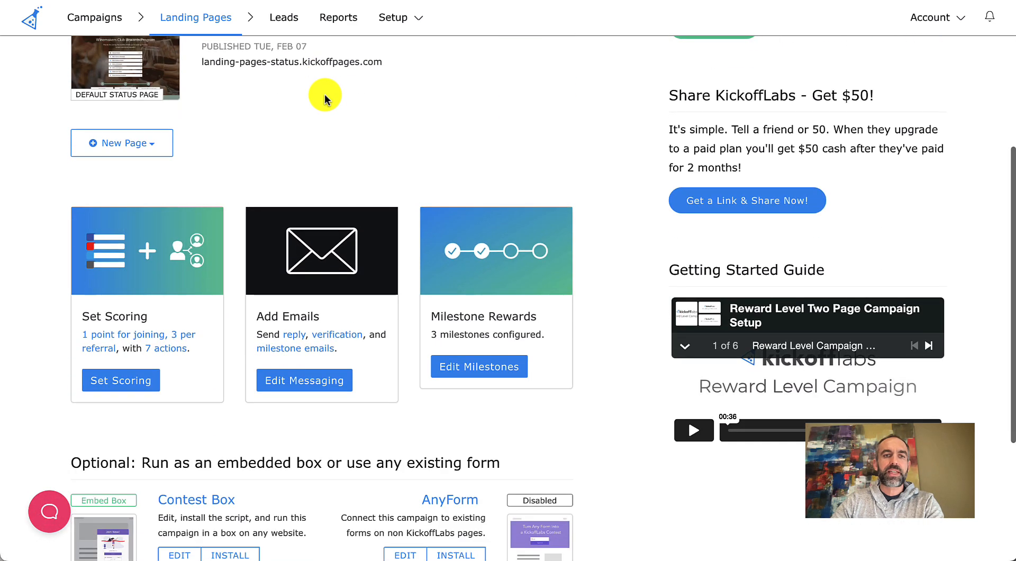
pyautogui.scroll(-2, 325, 93)
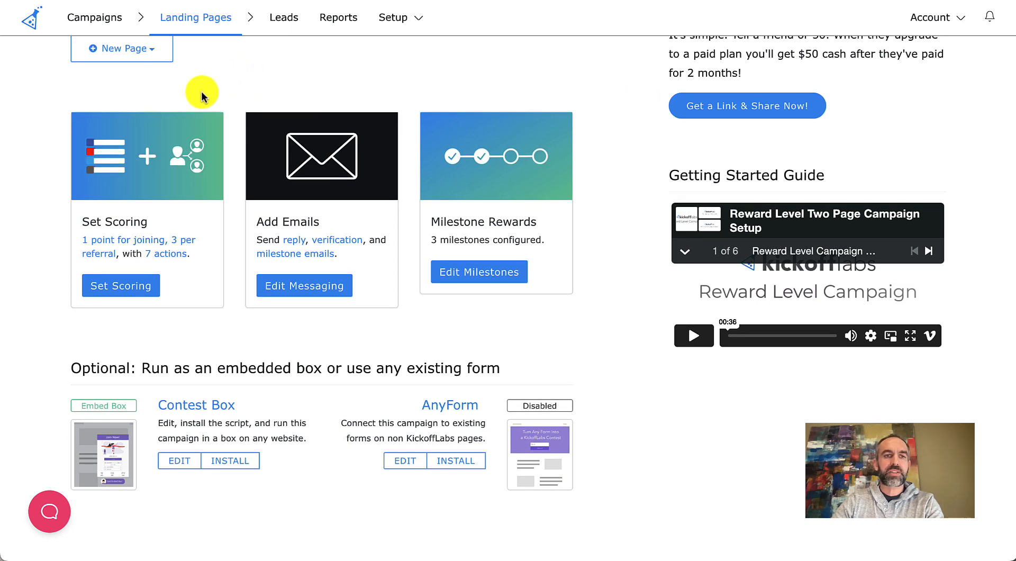
pyautogui.click(114, 288)
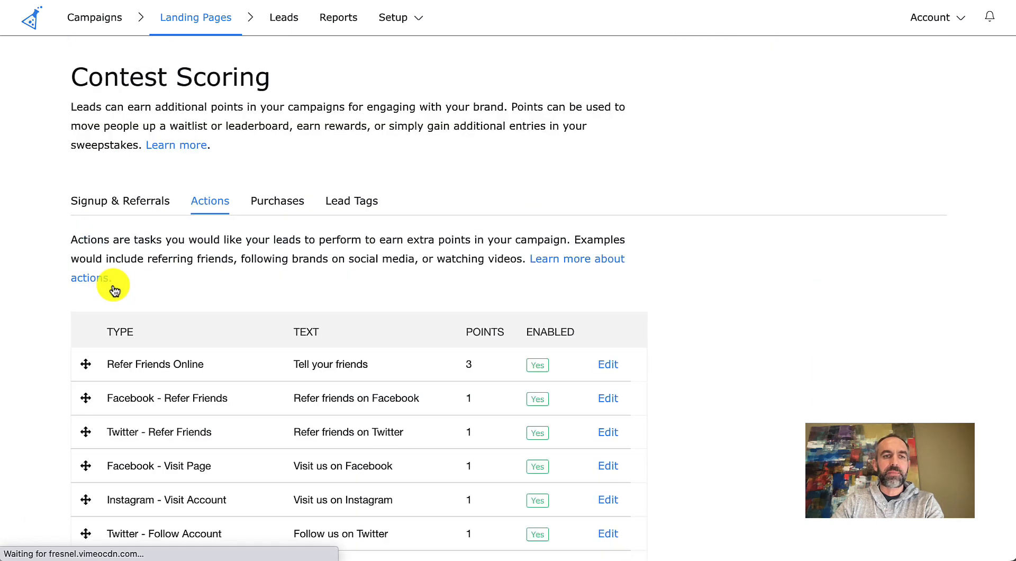
pyautogui.scroll(-2, 337, 276)
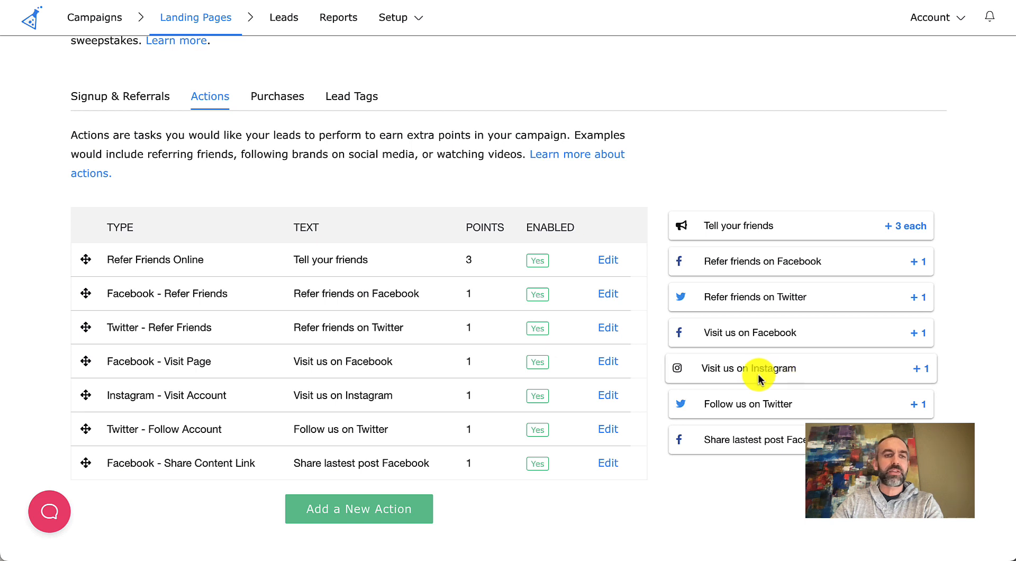
pyautogui.moveTo(85, 359); pyautogui.dragTo(84, 283)
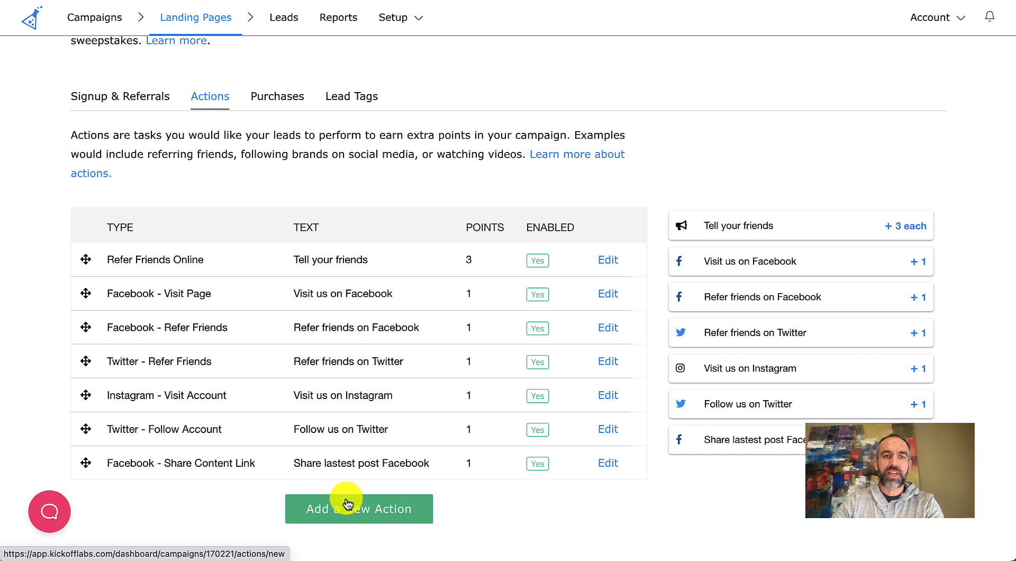
pyautogui.click(348, 502)
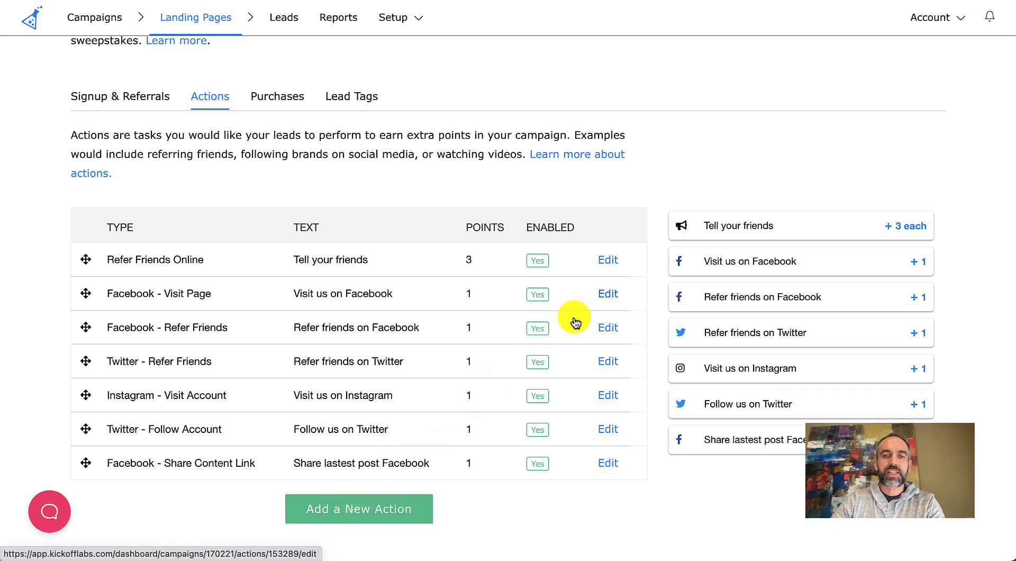
# Step: Try setting the Facebook - Visit Page action to 2 points, look over its text and URL fields, and return to the actions without saving
pyautogui.click(601, 293)
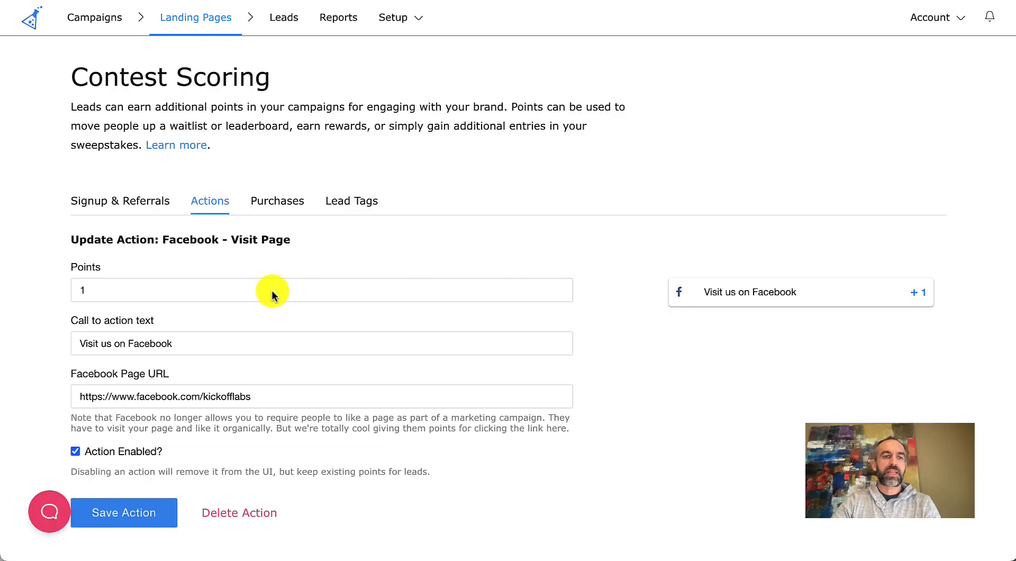
pyautogui.moveTo(102, 290); pyautogui.dragTo(45, 293)
pyautogui.write('2')
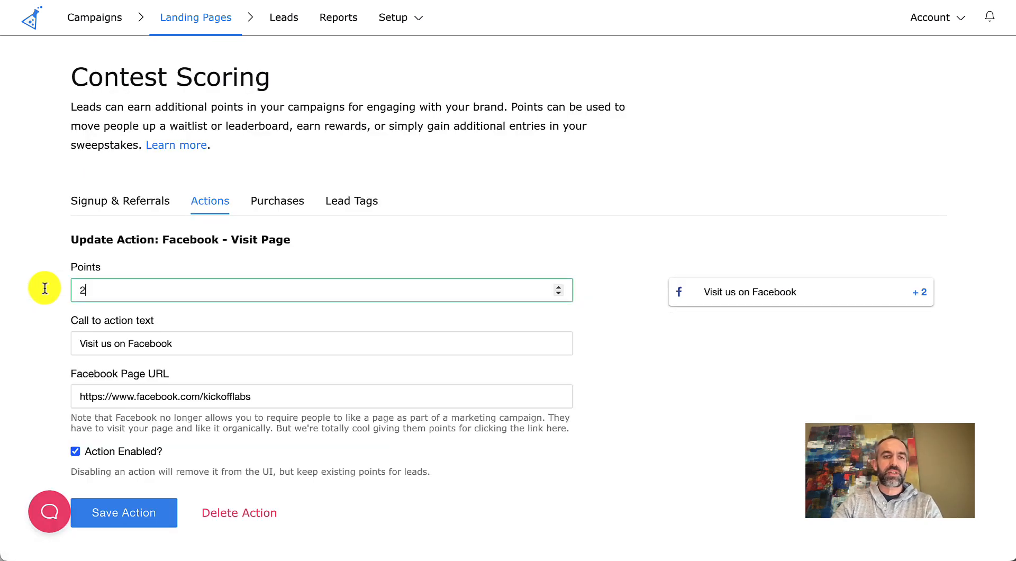
pyautogui.moveTo(129, 343); pyautogui.dragTo(179, 346)
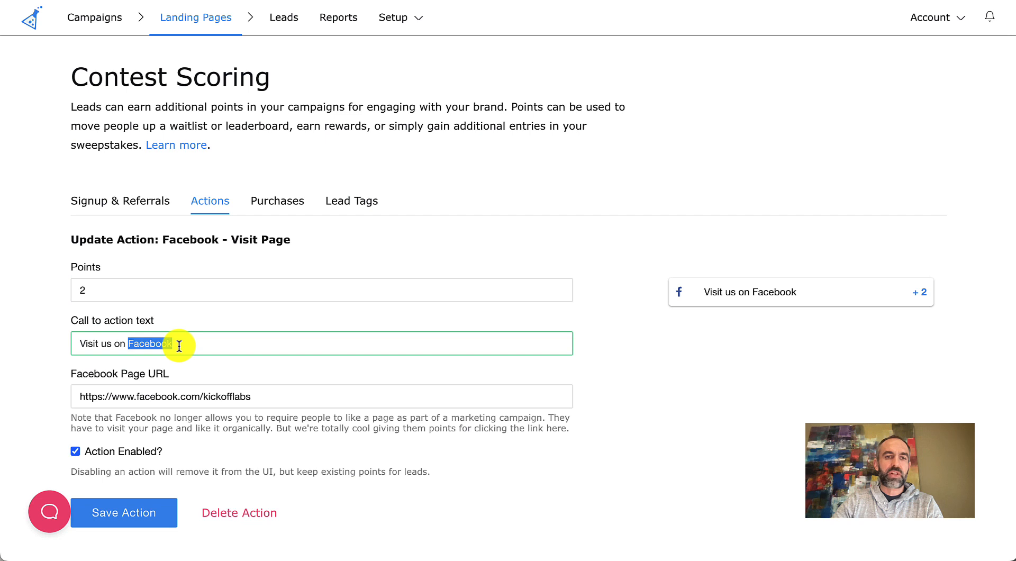
pyautogui.click(272, 407)
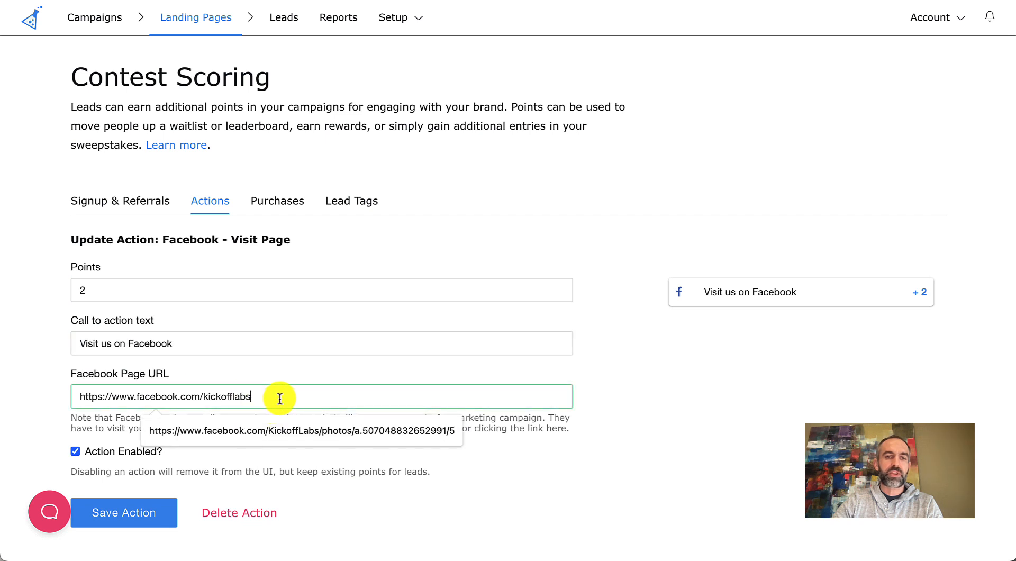
pyautogui.moveTo(280, 398); pyautogui.dragTo(196, 395)
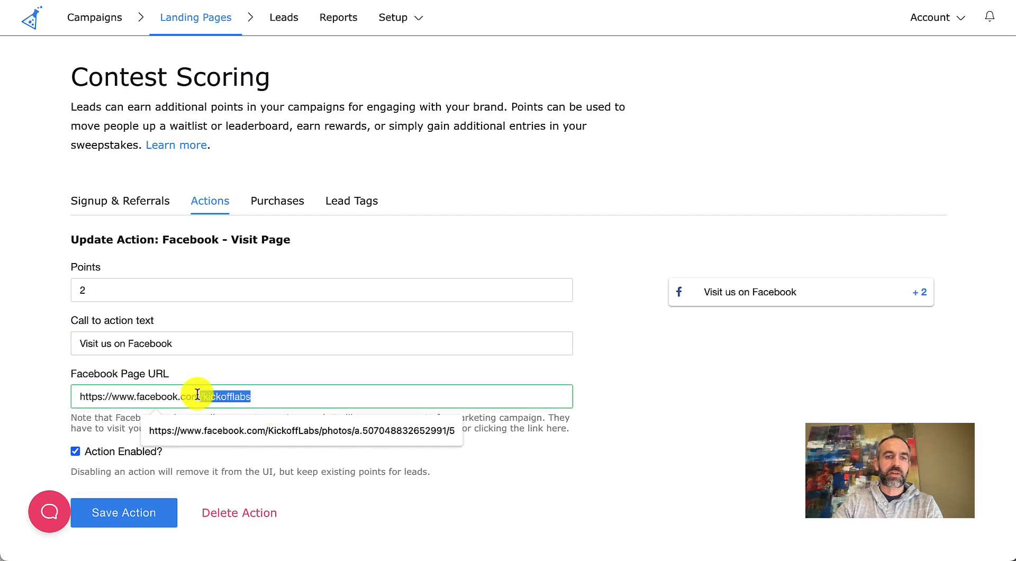
pyautogui.click(228, 379)
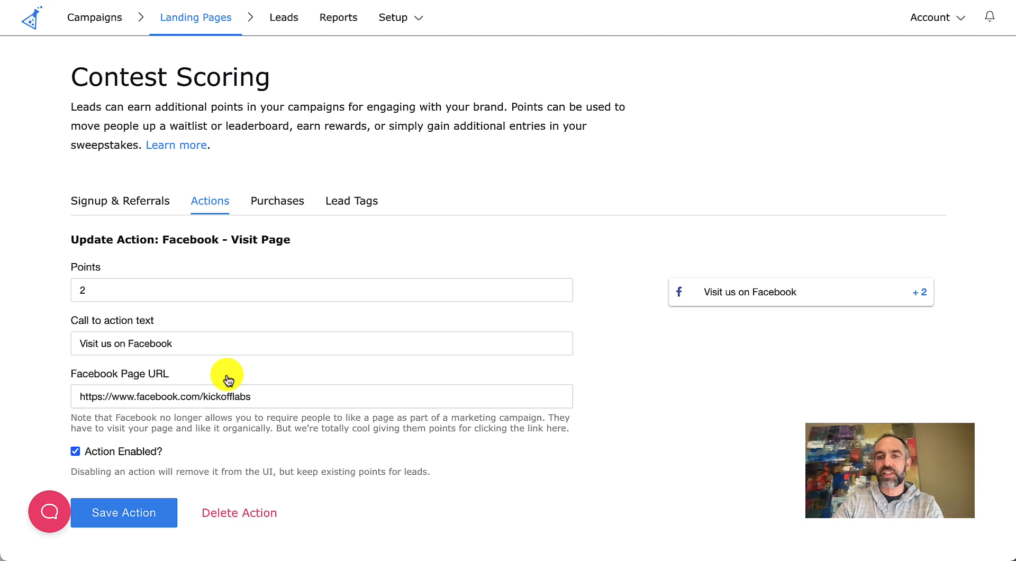
pyautogui.scroll(-3, 228, 377)
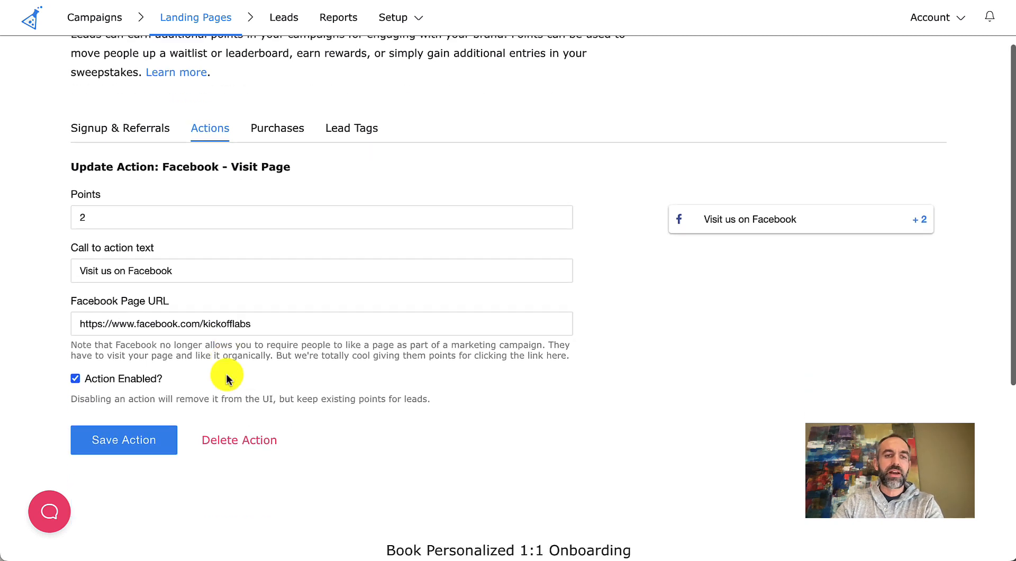
pyautogui.scroll(-3, 245, 382)
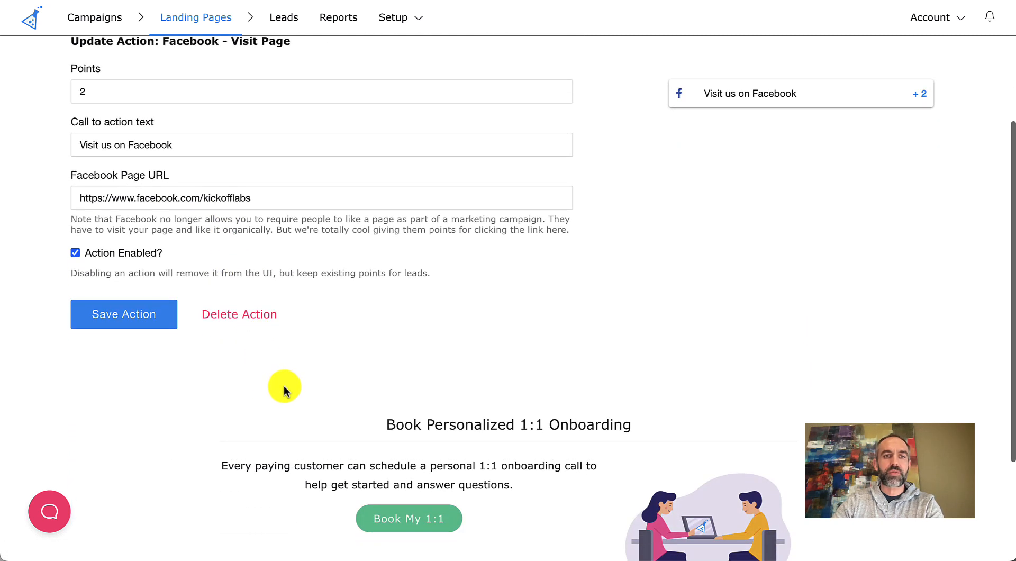
pyautogui.scroll(5, 285, 385)
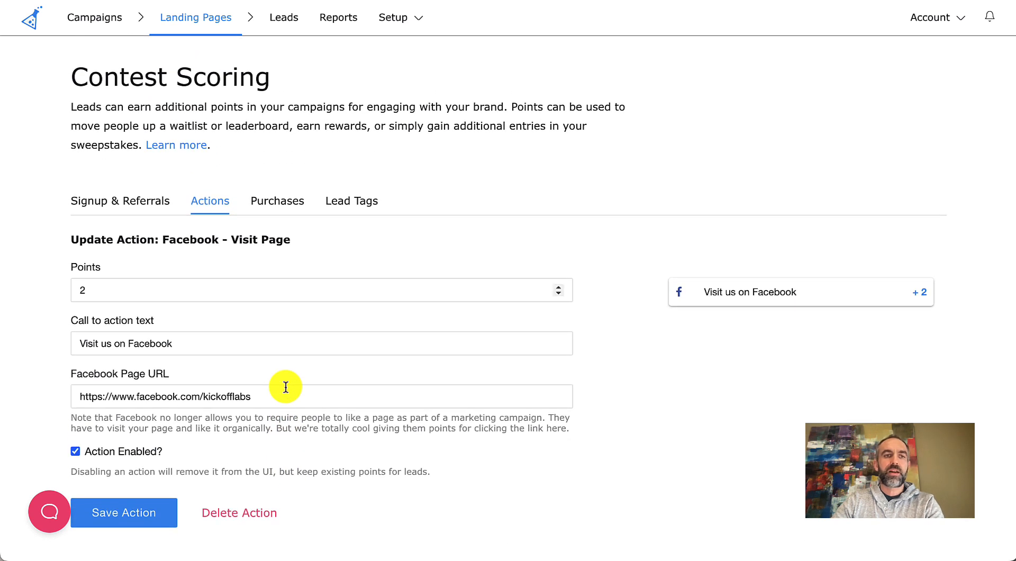
pyautogui.click(210, 204)
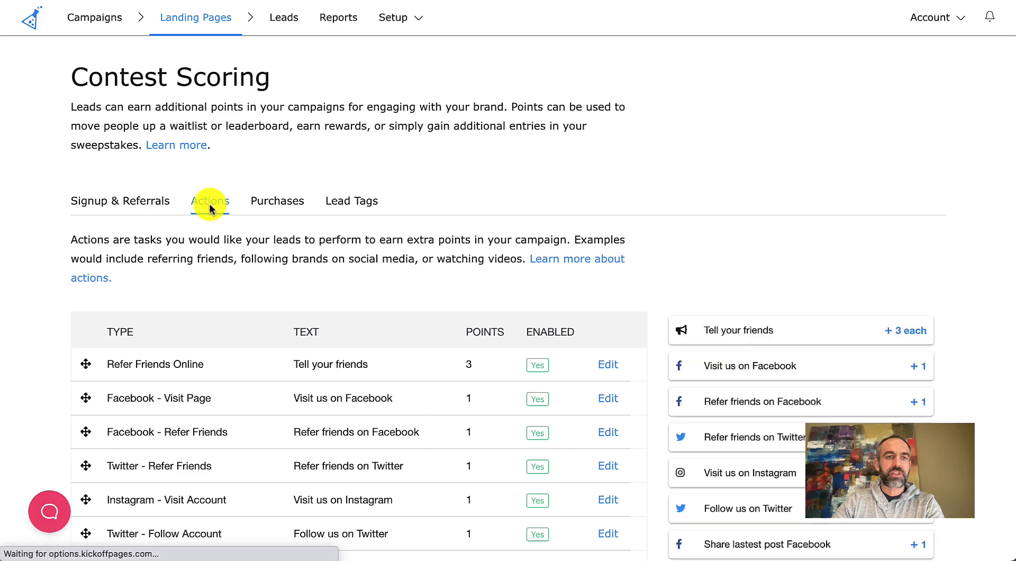
# Step: Review the contest scoring settings for signup and referrals, purchases and lead tags
pyautogui.click(121, 207)
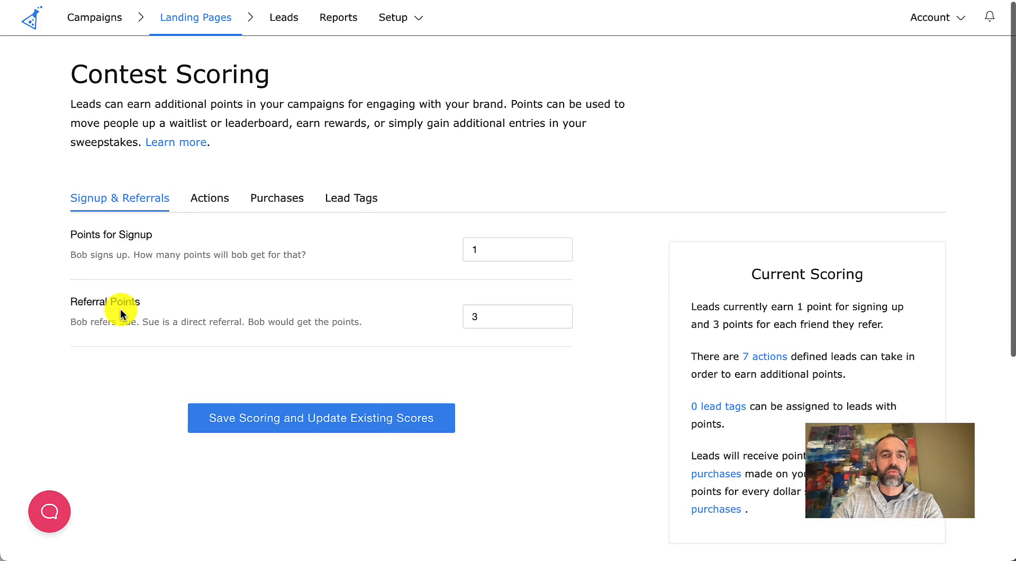
pyautogui.click(285, 208)
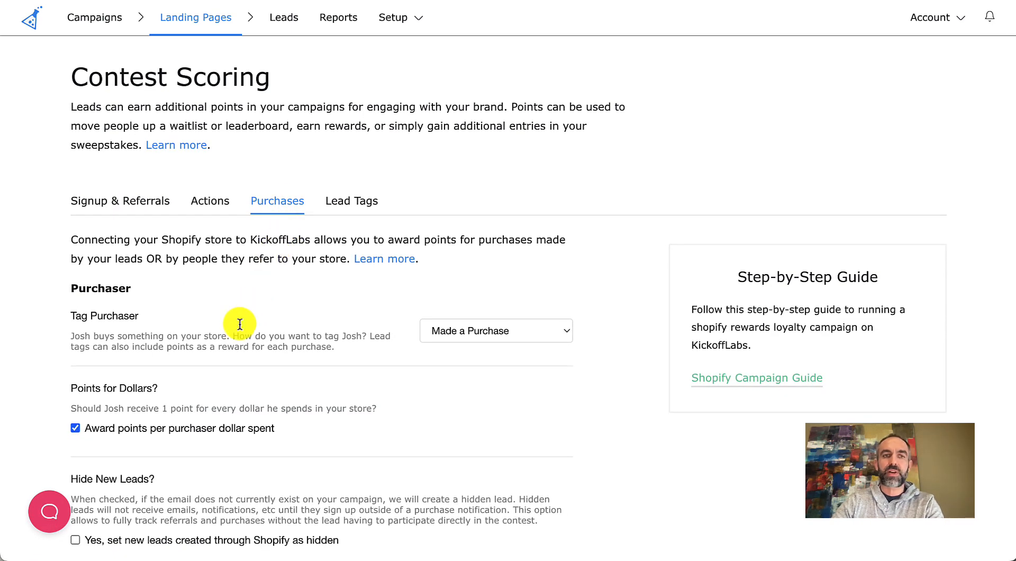
pyautogui.click(354, 210)
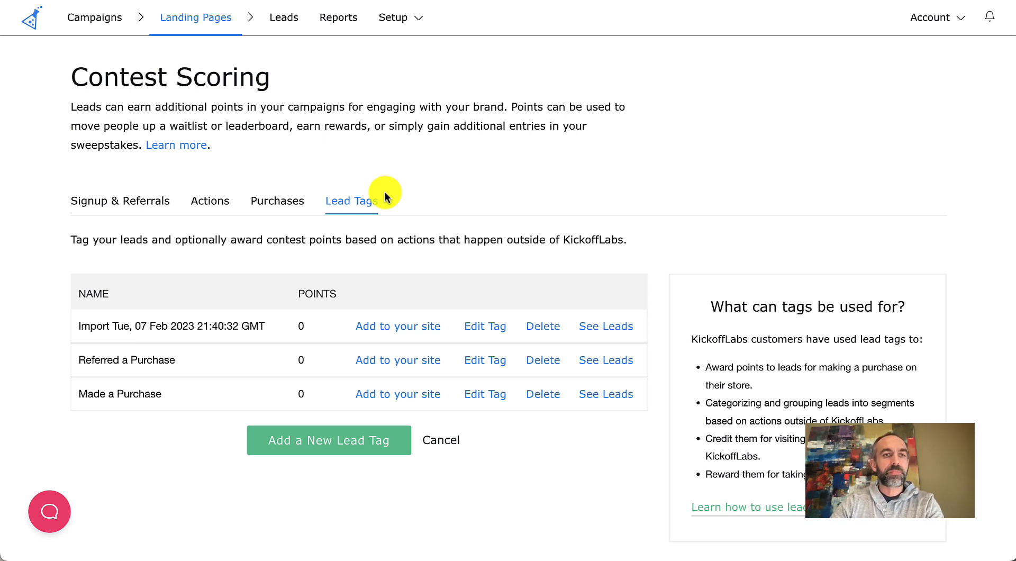
# Step: Open the campaign's messaging settings and review the email and SMS messages, default settings, custom email provider and discount code distribution
pyautogui.click(198, 27)
pyautogui.scroll(-5, 302, 222)
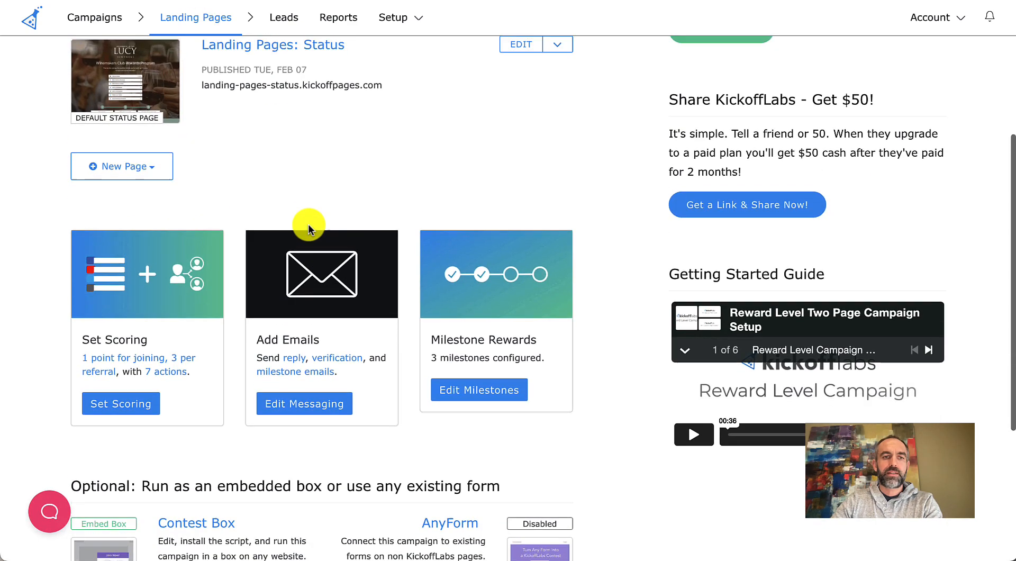
pyautogui.scroll(1, 308, 224)
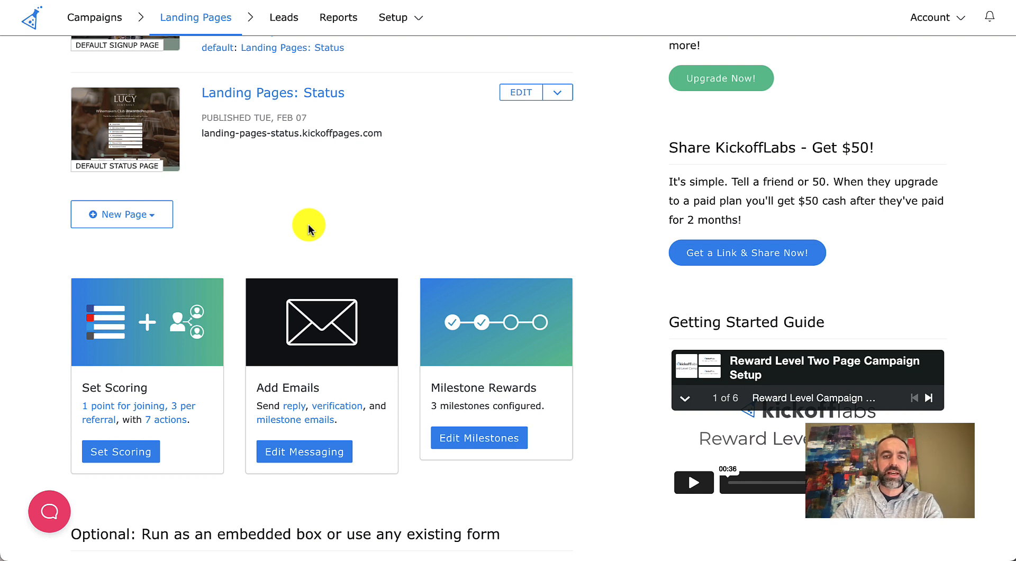
pyautogui.click(316, 453)
pyautogui.scroll(-2, 233, 326)
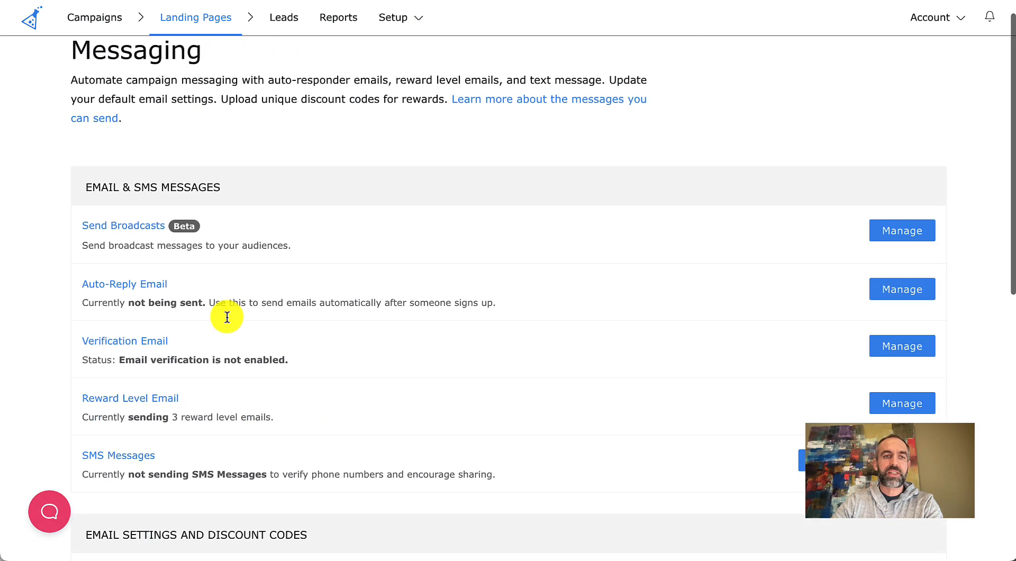
pyautogui.scroll(-2, 227, 317)
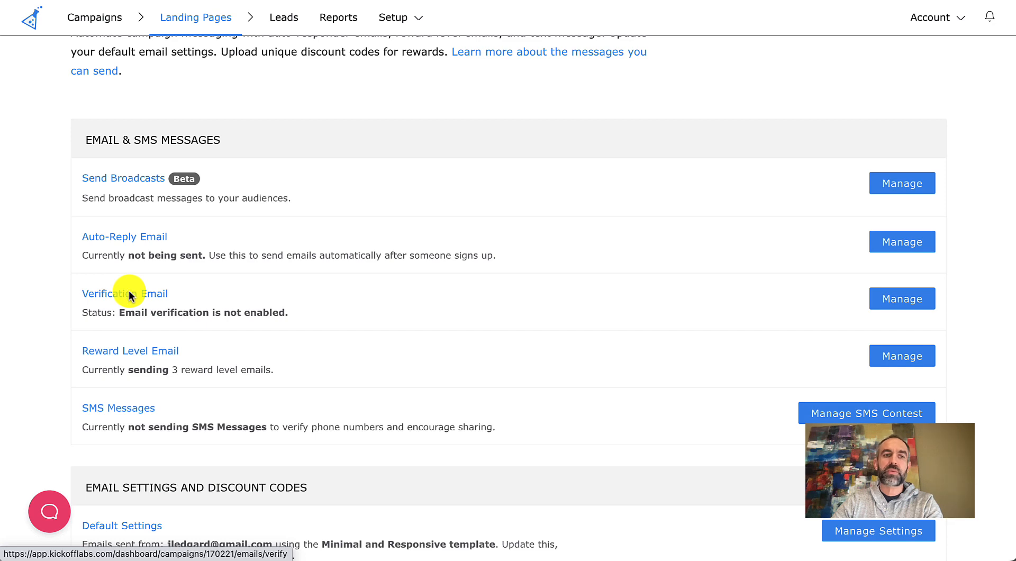
pyautogui.scroll(-3, 263, 403)
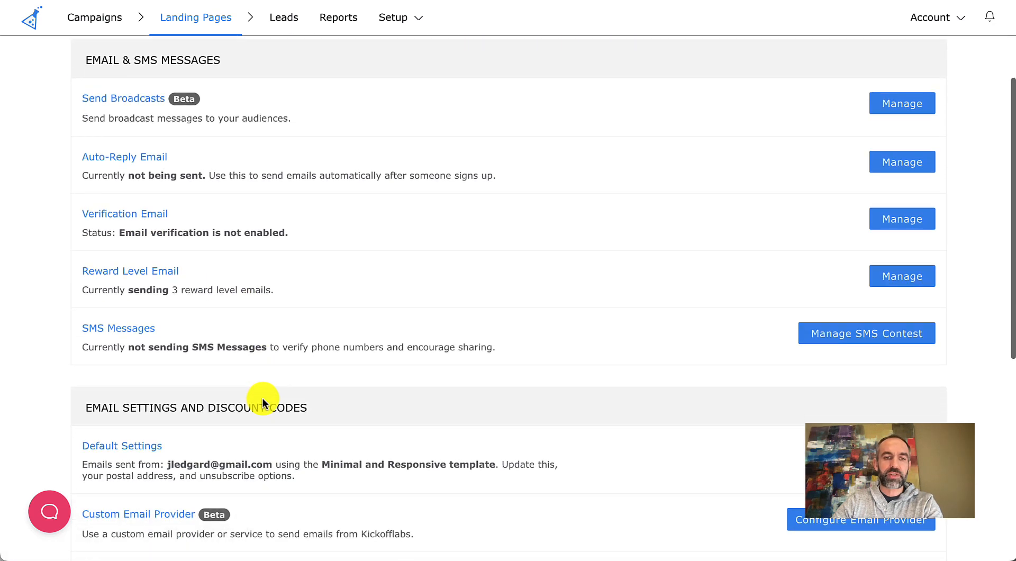
pyautogui.scroll(-3, 262, 399)
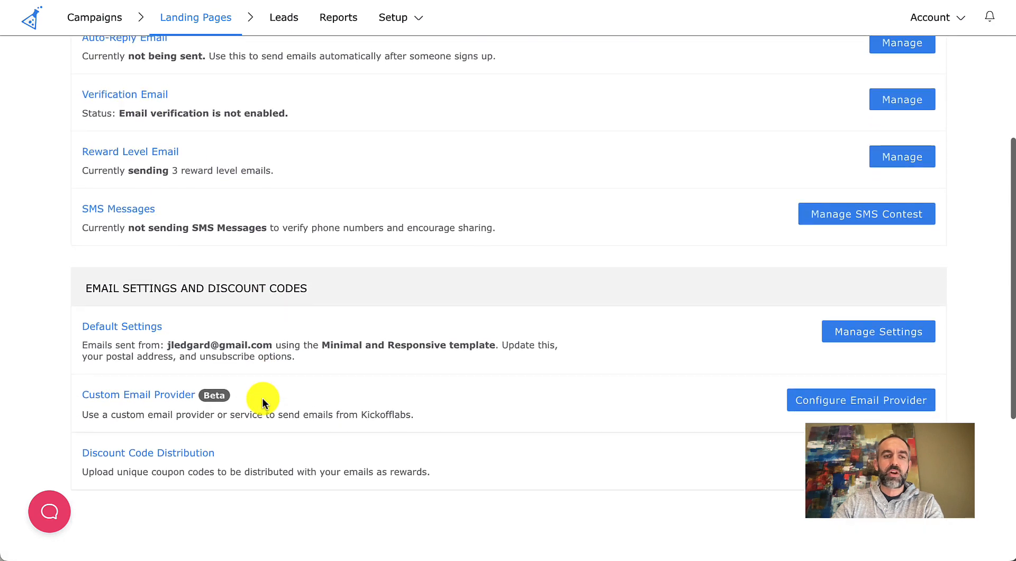
pyautogui.moveTo(250, 447); pyautogui.dragTo(81, 428)
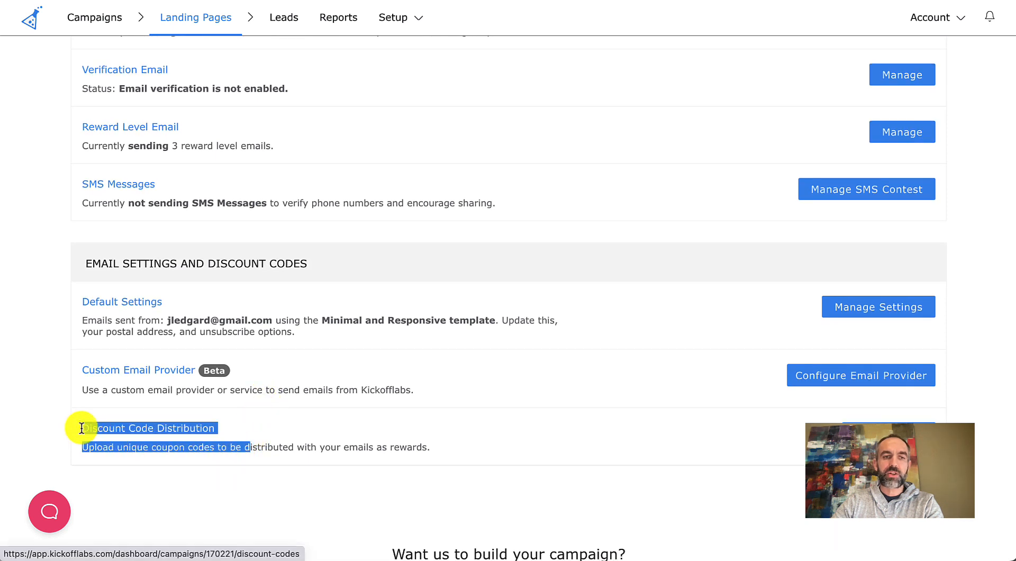
pyautogui.moveTo(302, 390); pyautogui.dragTo(124, 370)
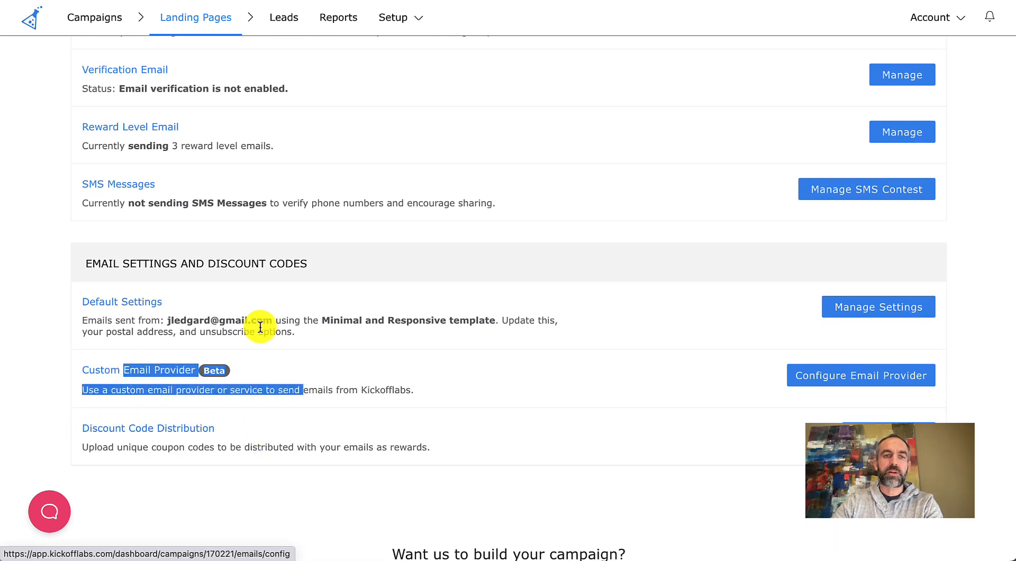
# Step: Set the auto-reply email to send every time a lead signs up, check its subject and message body, and save it
pyautogui.scroll(6, 260, 327)
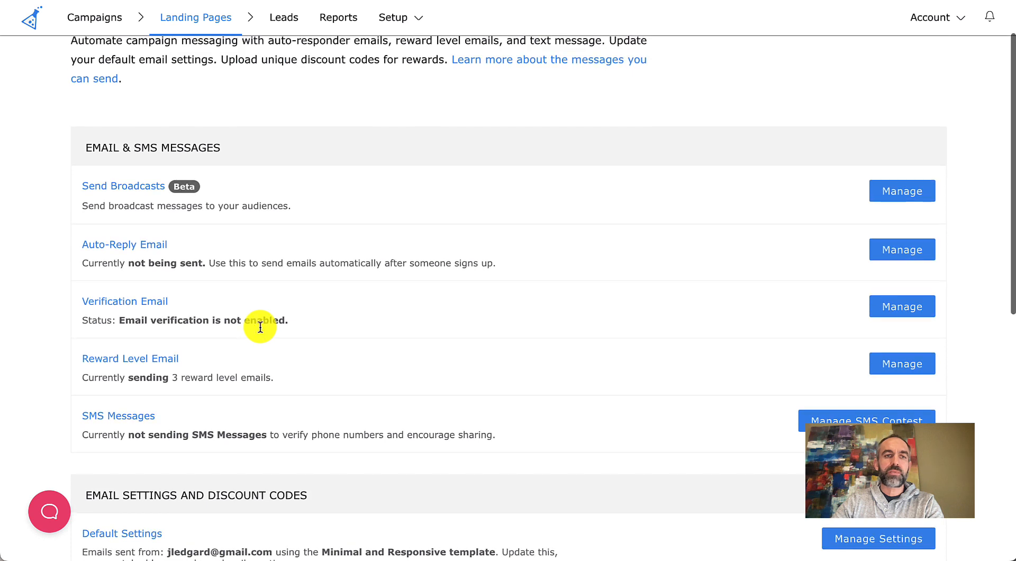
pyautogui.click(95, 245)
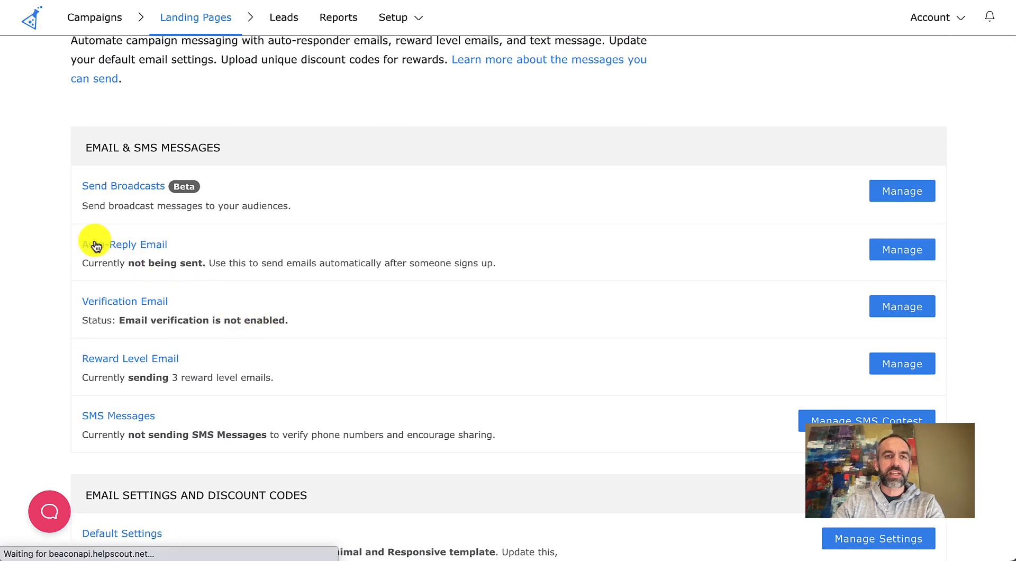
pyautogui.click(178, 235)
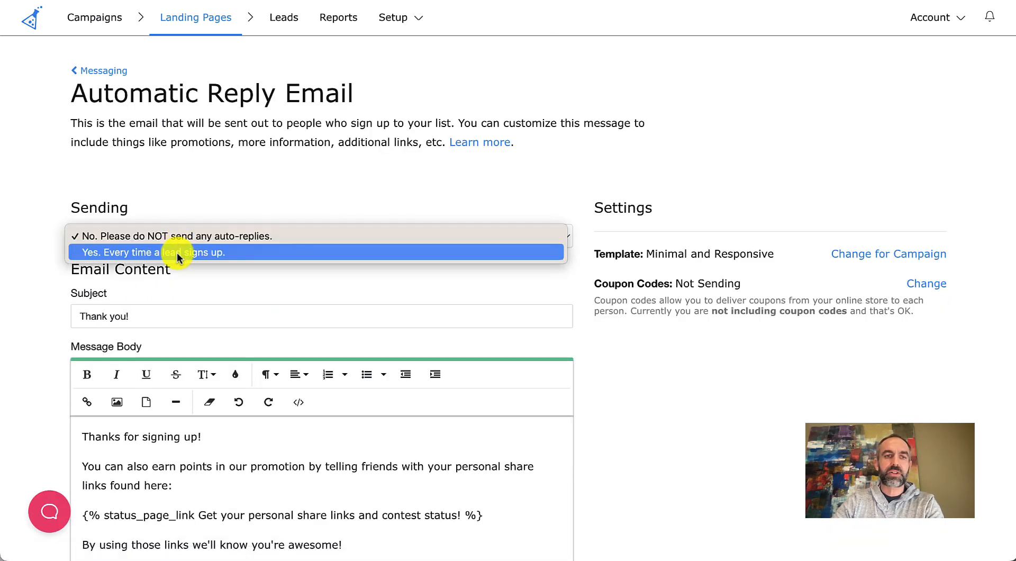
pyautogui.click(176, 253)
pyautogui.click(153, 316)
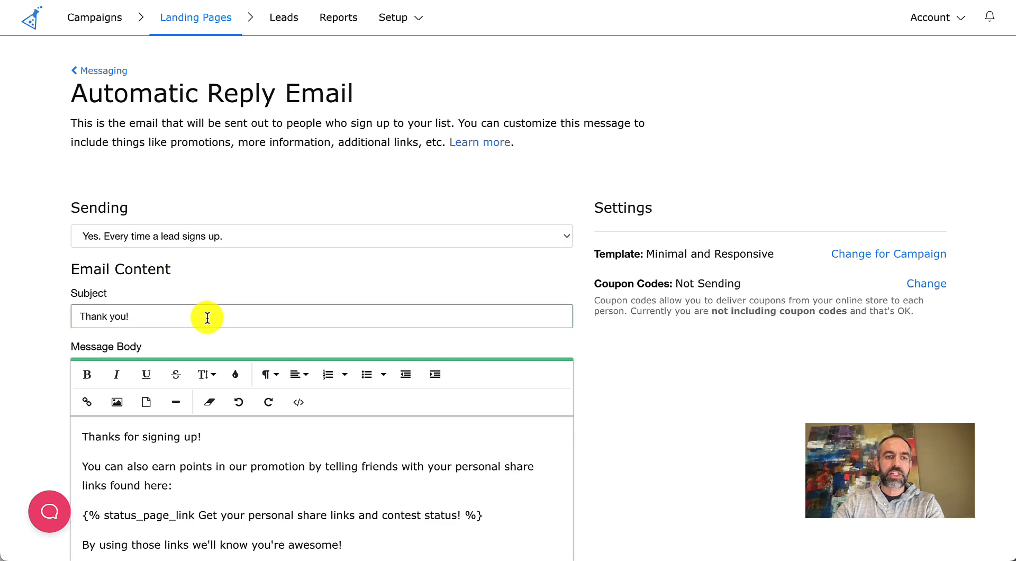
pyautogui.scroll(-5, 158, 318)
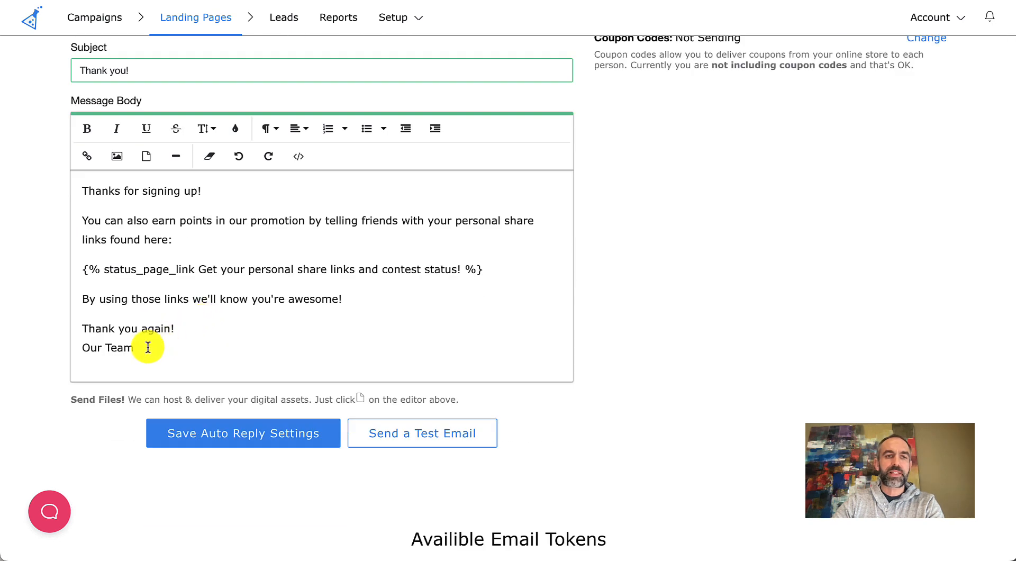
pyautogui.moveTo(145, 347); pyautogui.dragTo(74, 348)
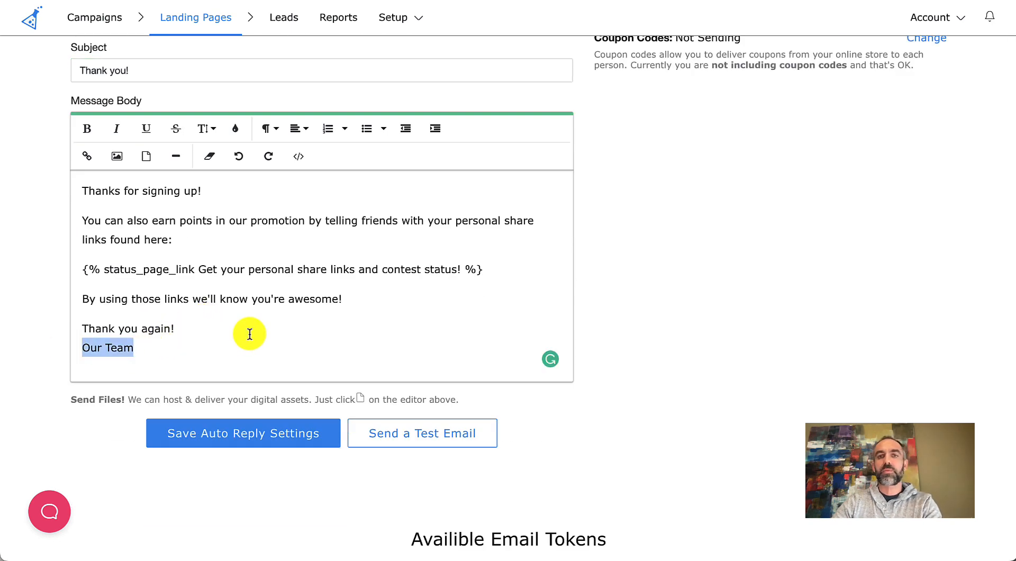
pyautogui.scroll(4, 249, 334)
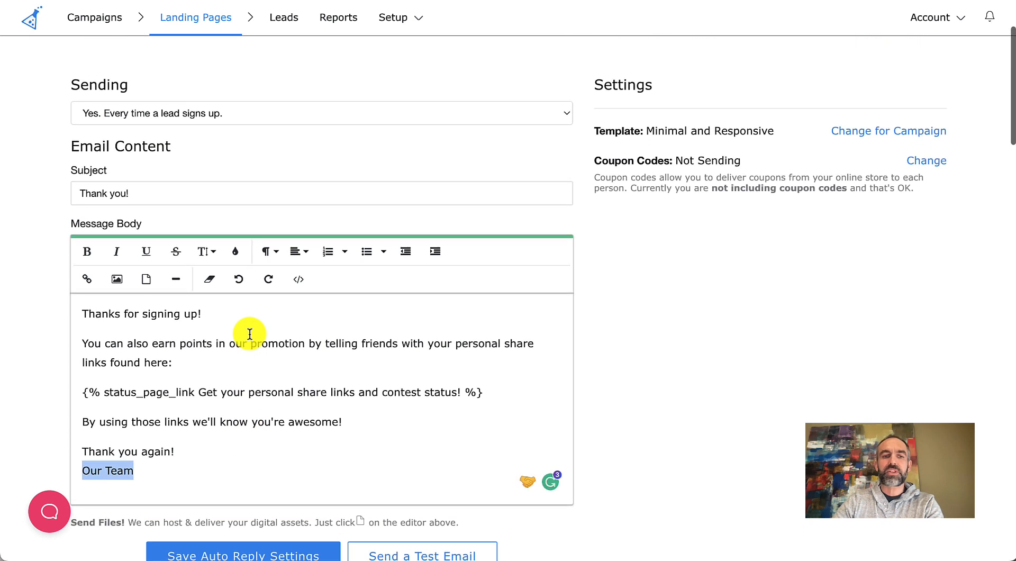
pyautogui.scroll(-3, 249, 333)
pyautogui.click(244, 443)
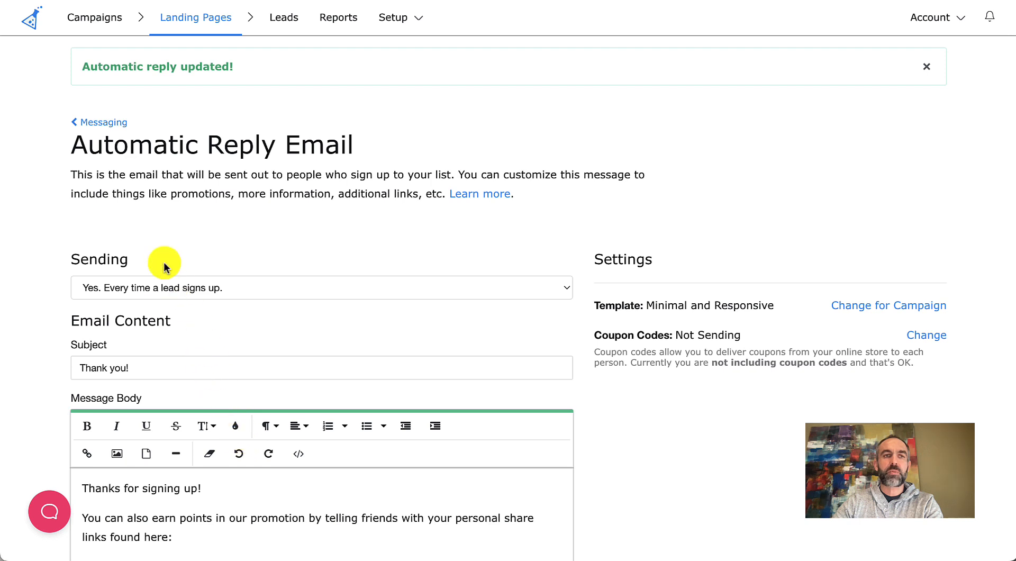
pyautogui.click(104, 127)
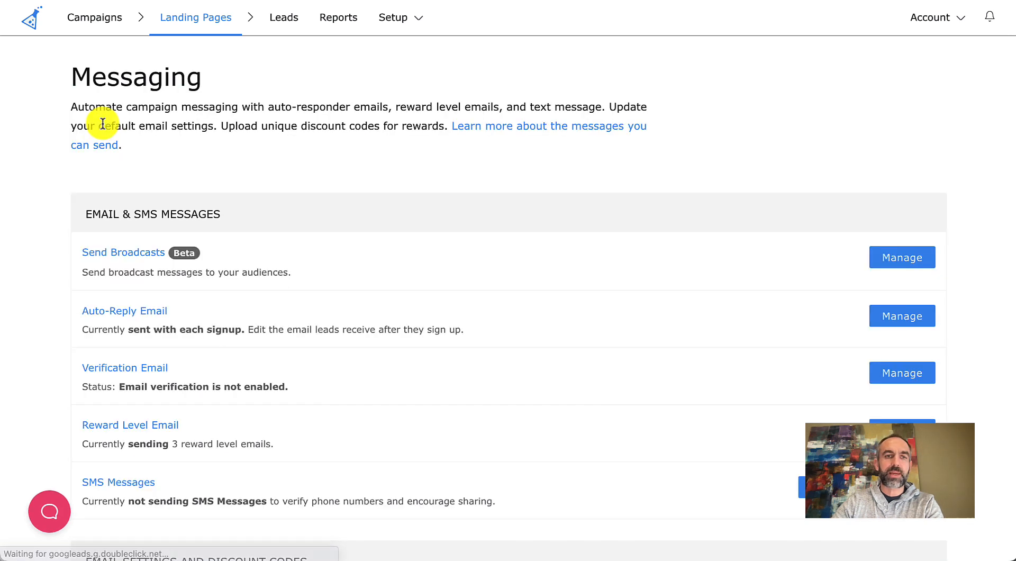
# Step: Open the published Landing Pages: Status page from the campaign overview and examine its reward levels and action list
pyautogui.click(198, 22)
pyautogui.scroll(-3, 404, 218)
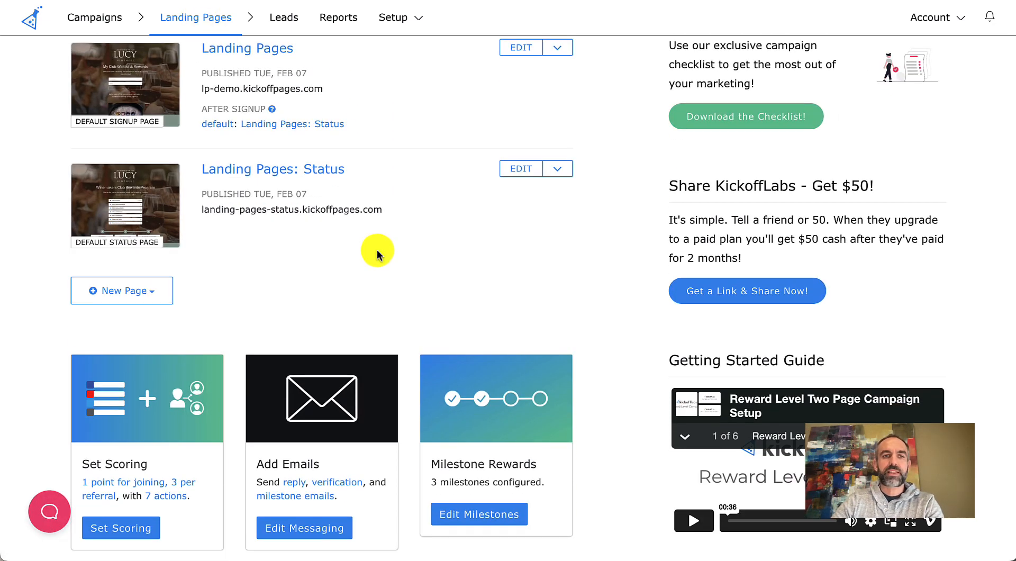
pyautogui.scroll(-2, 378, 253)
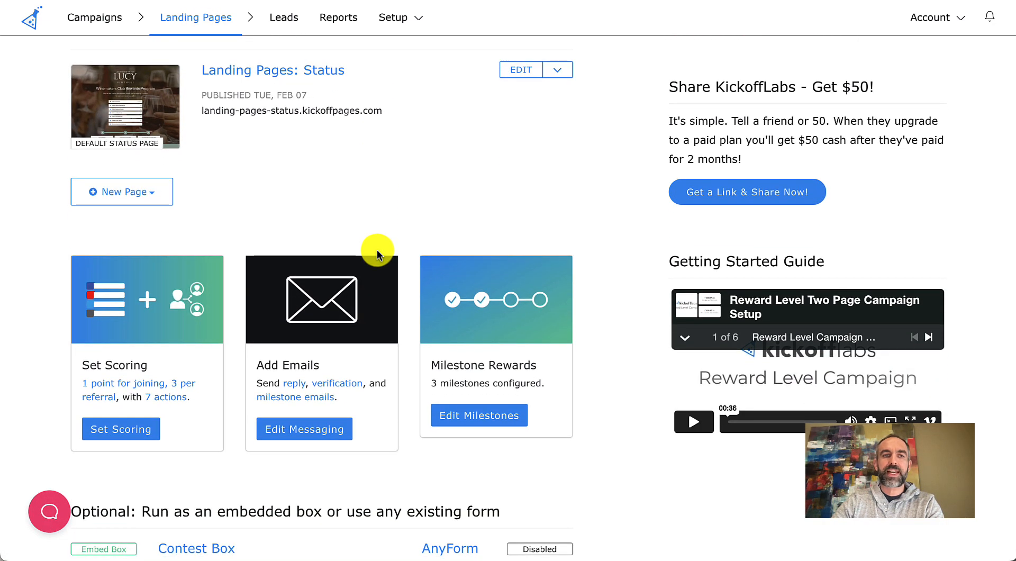
pyautogui.click(262, 115)
pyautogui.scroll(-10, 415, 227)
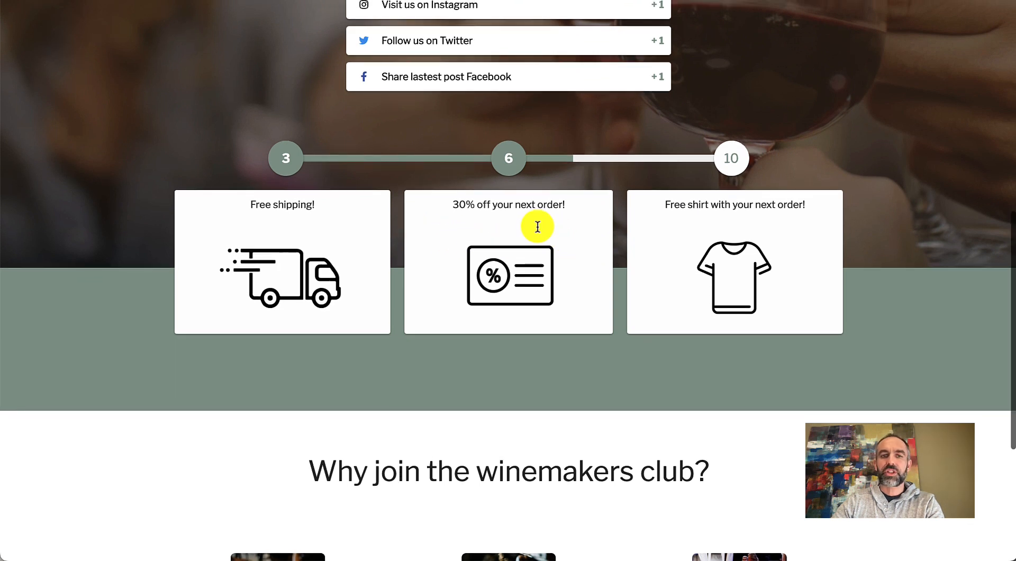
pyautogui.moveTo(484, 204); pyautogui.dragTo(555, 206)
pyautogui.moveTo(673, 204); pyautogui.dragTo(771, 204)
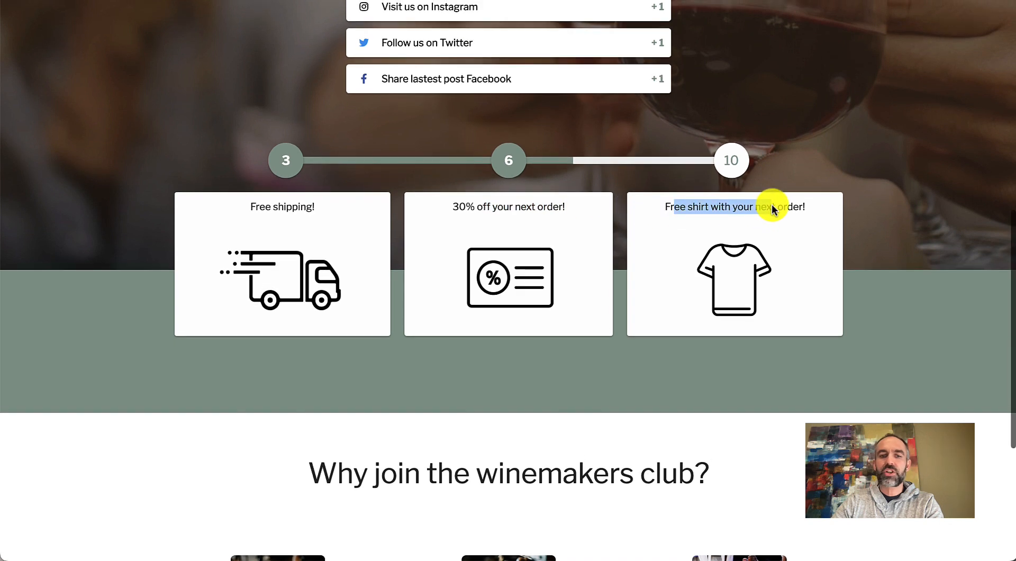
pyautogui.scroll(5, 356, 247)
pyautogui.scroll(4, 357, 245)
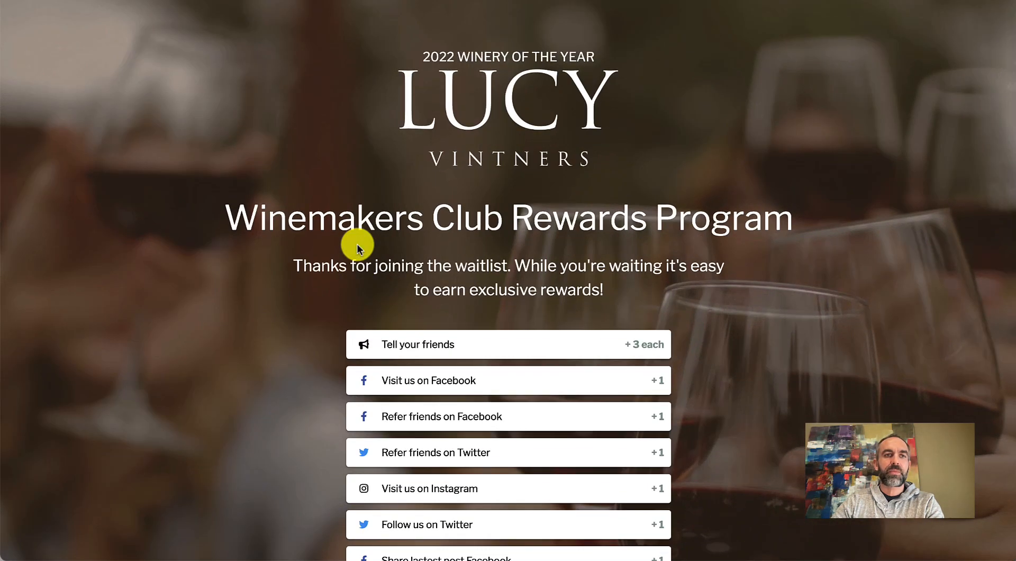
# Step: Start a new reward level from the campaign's milestone rewards and set its required points to 20
pyautogui.click(106, 1)
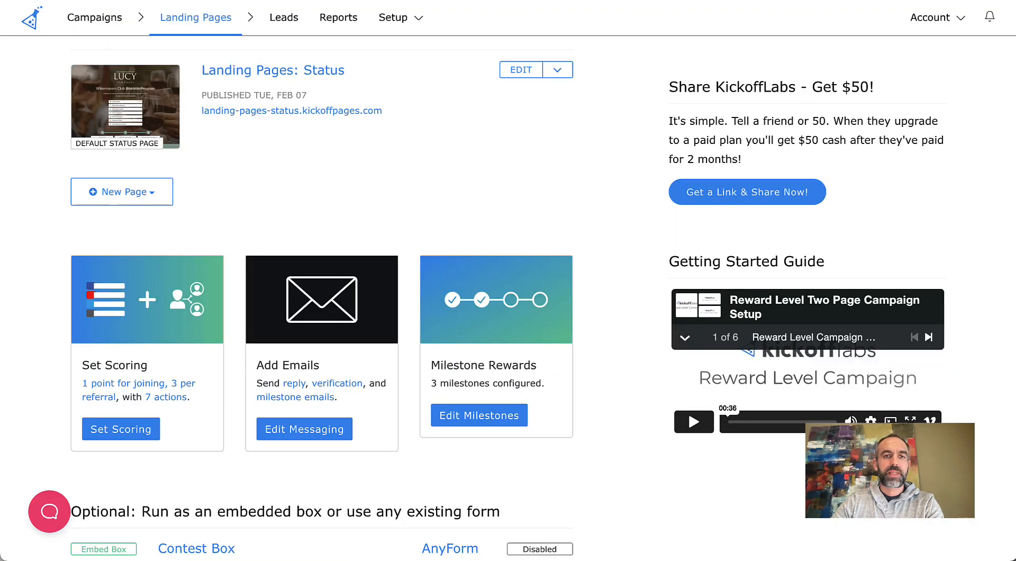
pyautogui.scroll(-1, 370, 325)
pyautogui.click(481, 370)
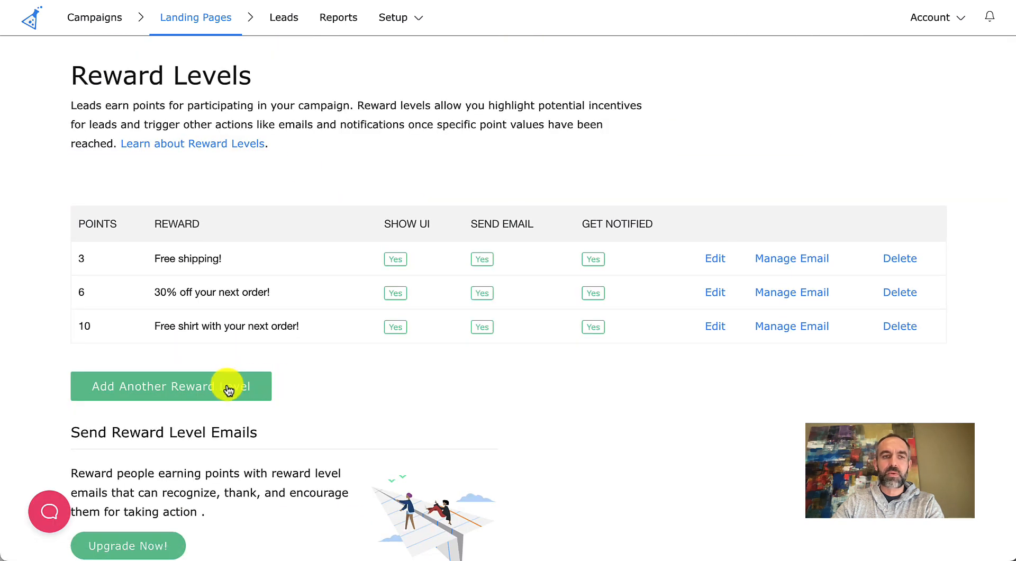
pyautogui.click(220, 388)
pyautogui.doubleClick(126, 217)
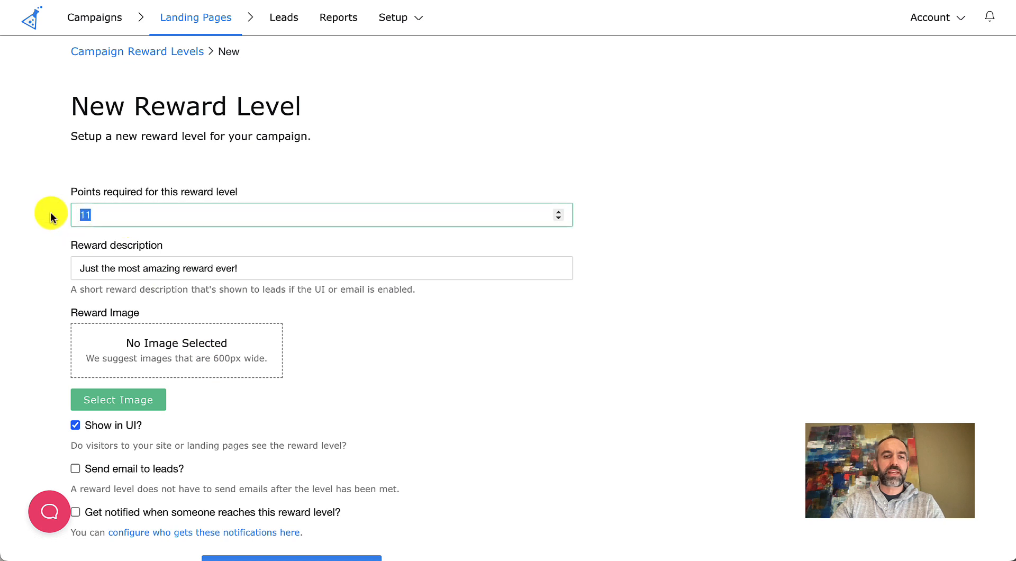
pyautogui.write('20')
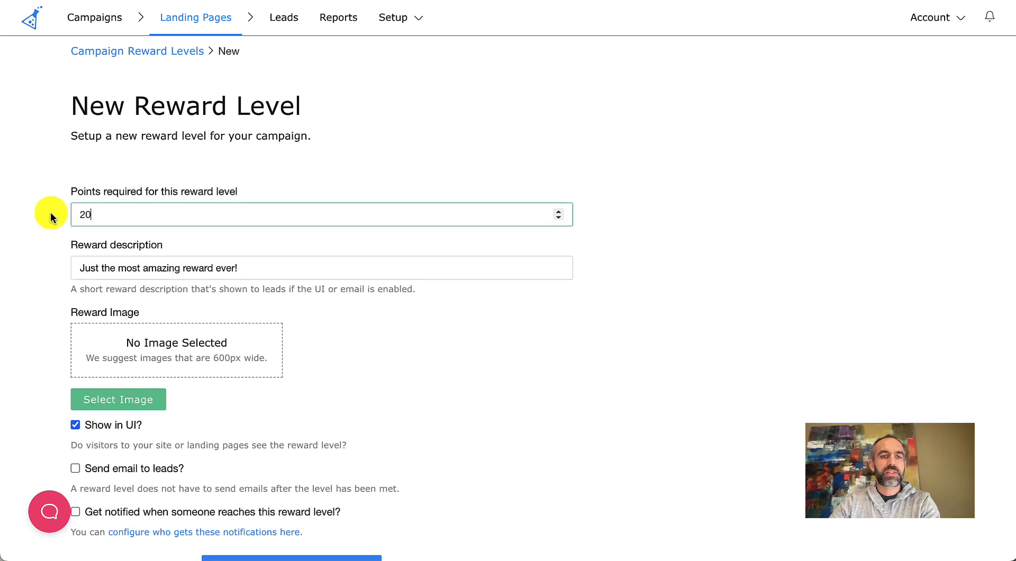
pyautogui.click(177, 338)
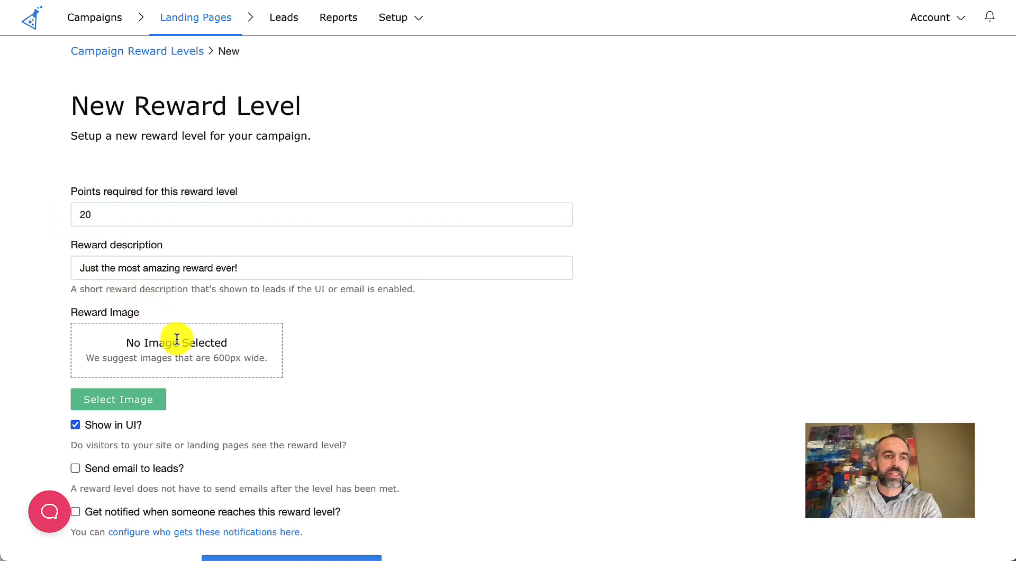
# Step: Enable sending email to leads and getting notified for the 20-point reward level, and create it
pyautogui.scroll(-5, 177, 338)
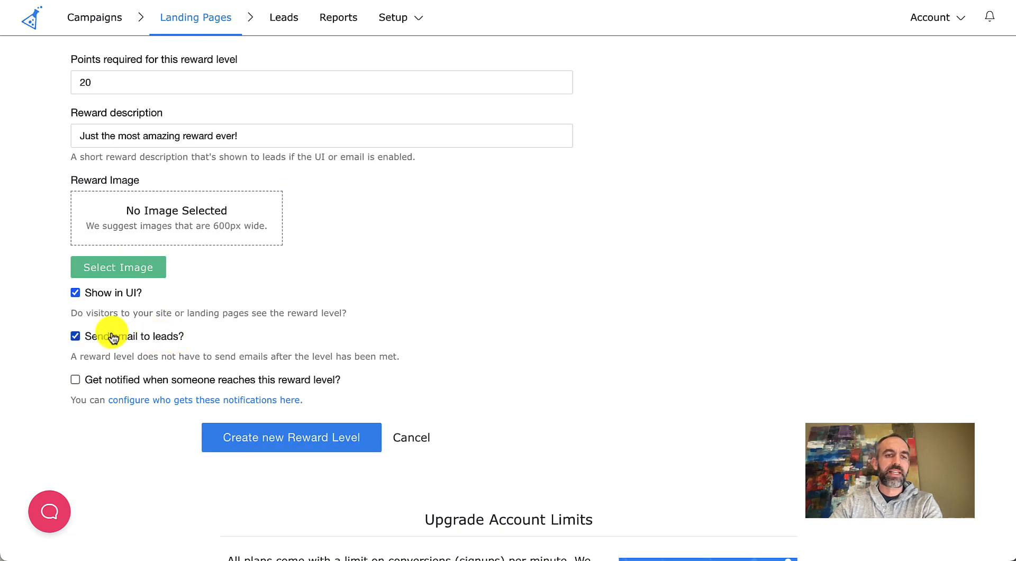
pyautogui.click(180, 379)
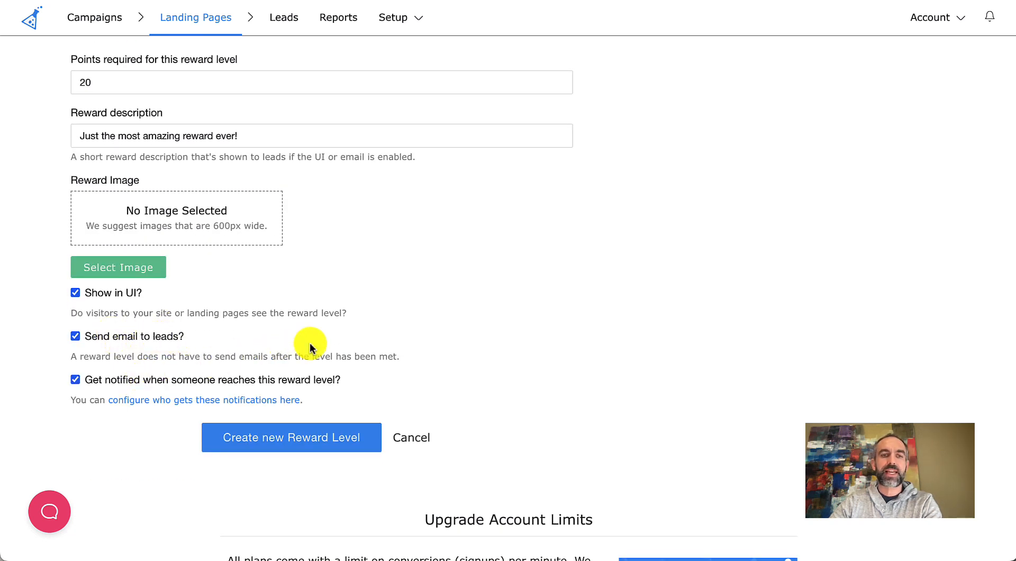
pyautogui.click(301, 435)
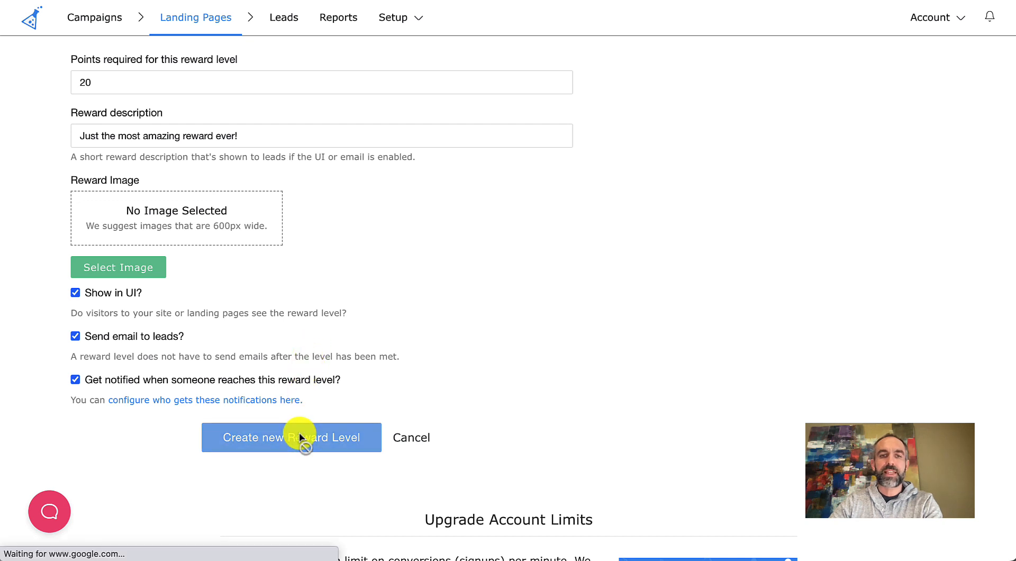
# Step: Open the Landing Pages: Status page in the editor and check the reward levels section for the new 20-point reward
pyautogui.click(186, 17)
pyautogui.click(508, 297)
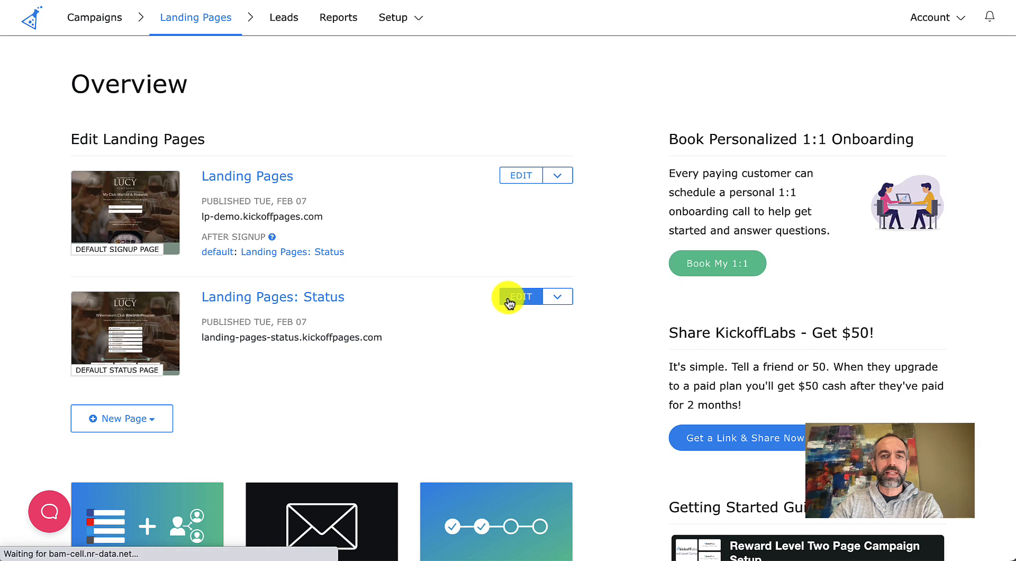
pyautogui.scroll(-10, 652, 266)
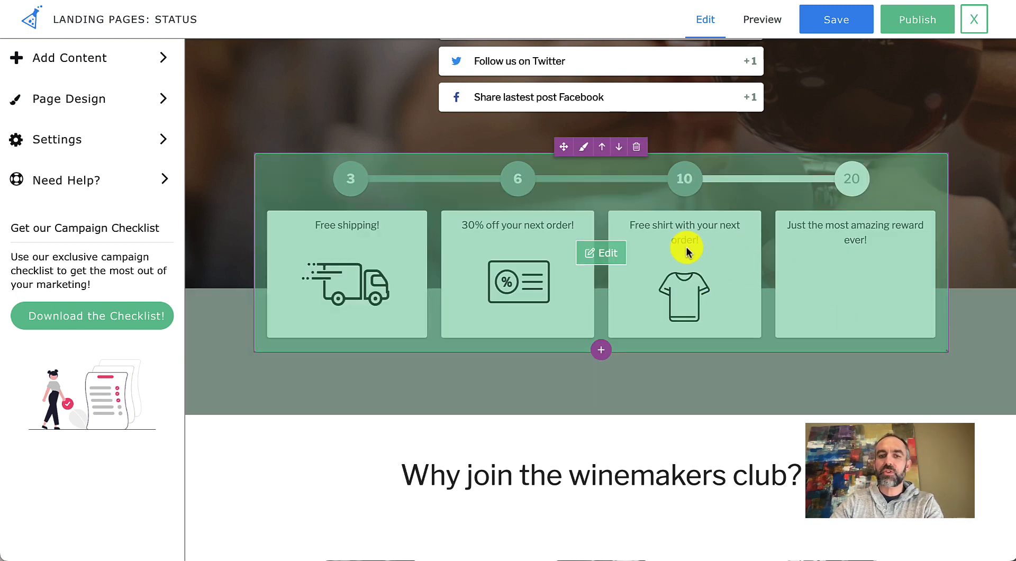
pyautogui.scroll(-5, 687, 247)
pyautogui.scroll(15, 687, 247)
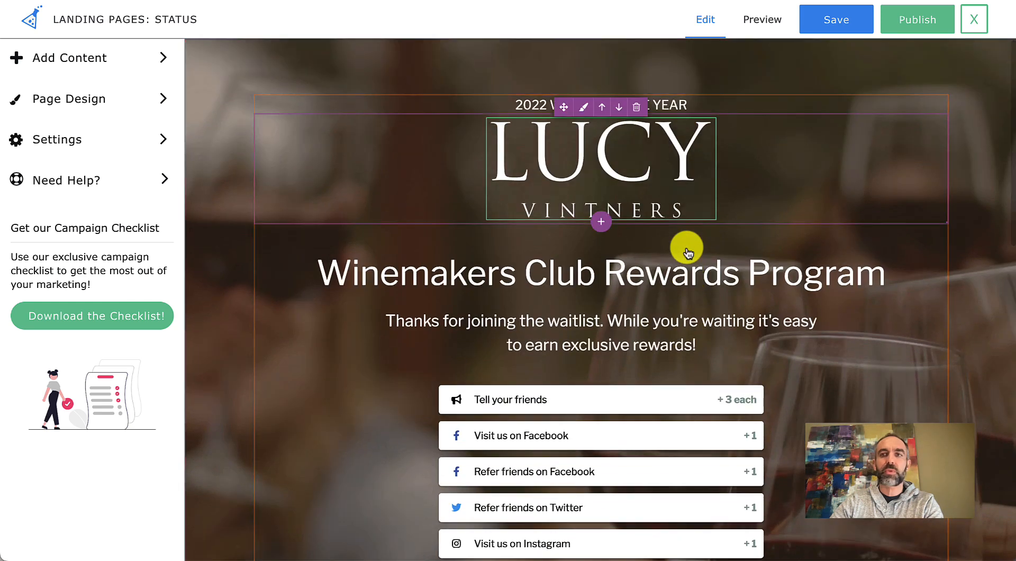
# Step: Exit the page editor and look over the landing pages and milestone rewards on the campaign overview
pyautogui.click(972, 27)
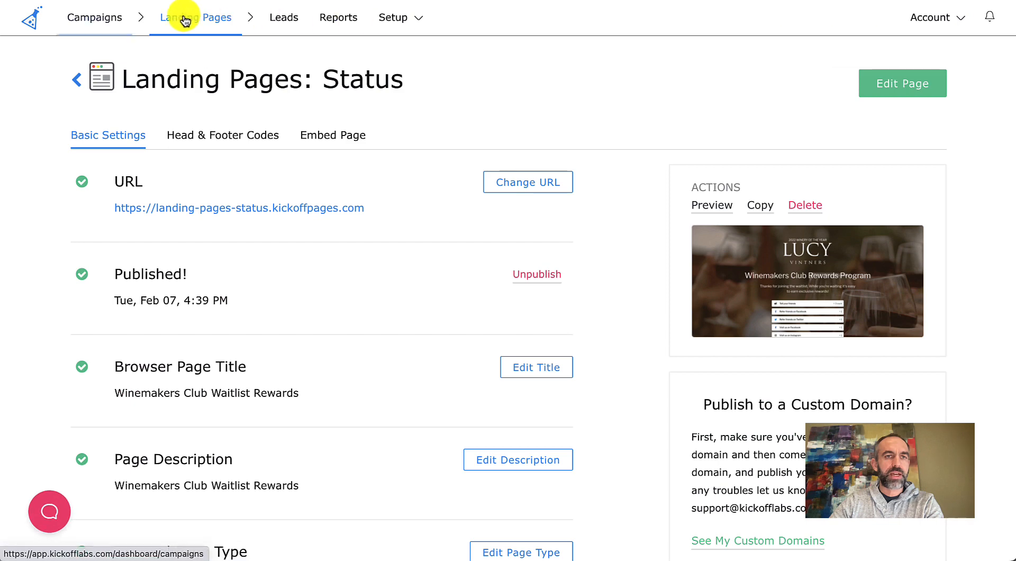
pyautogui.click(201, 17)
pyautogui.scroll(-5, 386, 235)
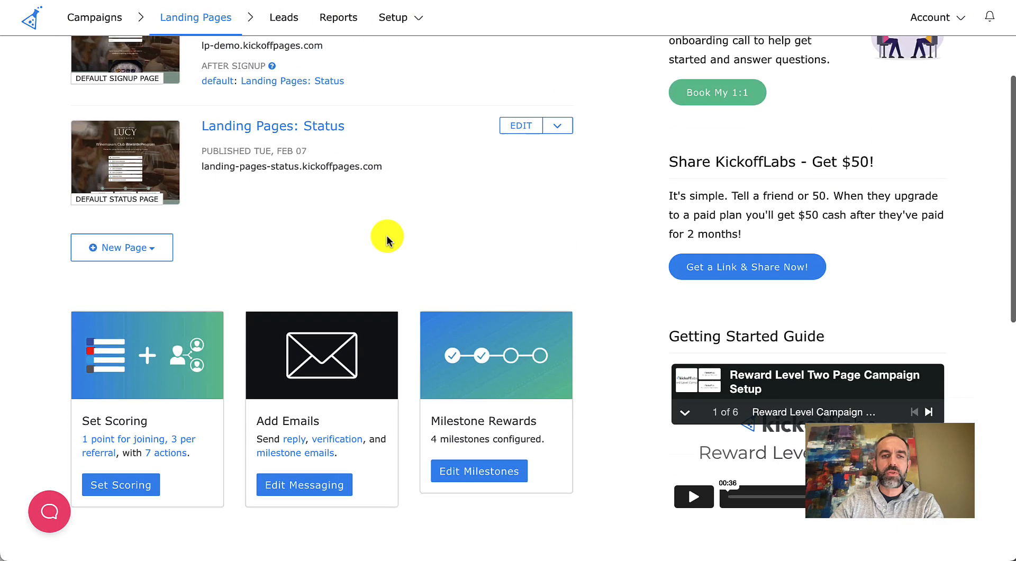
pyautogui.scroll(5, 346, 360)
pyautogui.scroll(1, 345, 360)
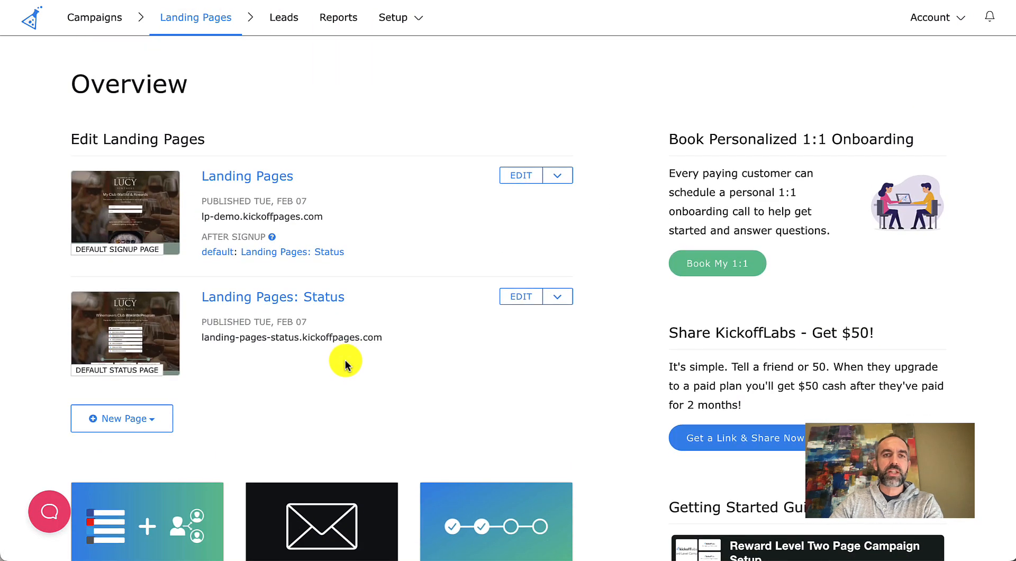